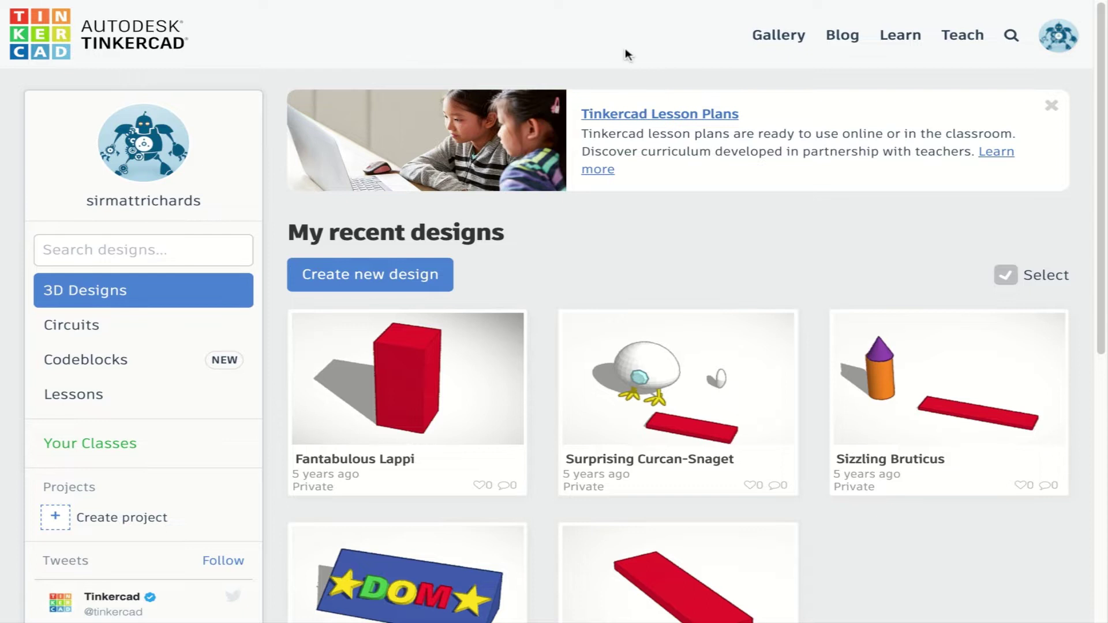
{"action": "scroll", "coordinate": [814, 359], "scroll_direction": "down", "scroll_amount": 1}
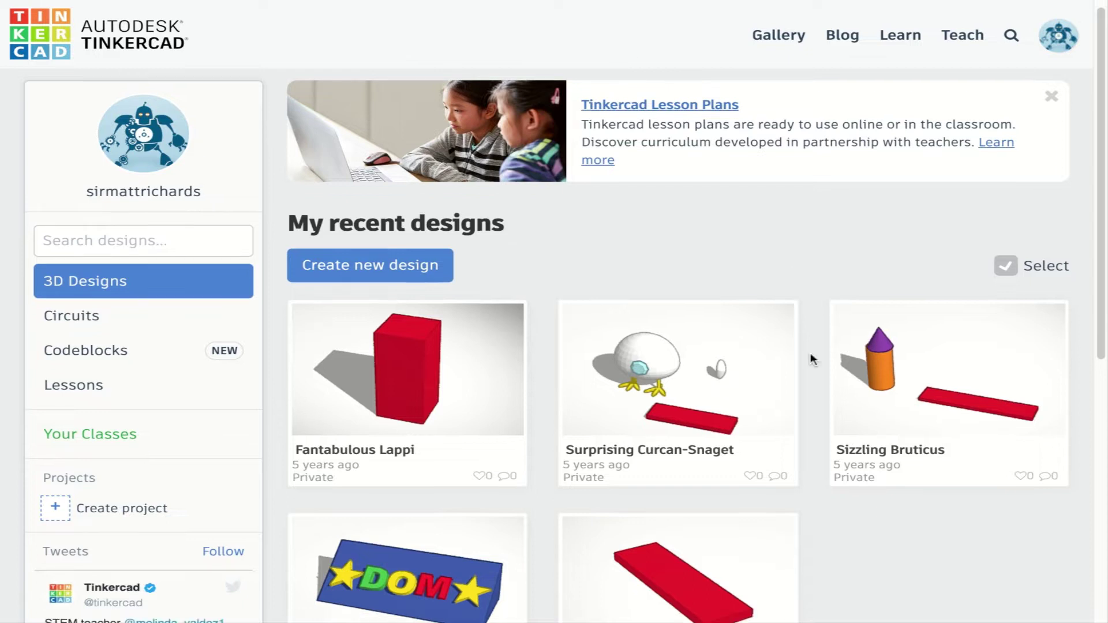
{"action": "scroll", "coordinate": [813, 359], "scroll_direction": "down", "scroll_amount": 2}
{"action": "scroll", "coordinate": [813, 359], "scroll_direction": "up", "scroll_amount": 3}
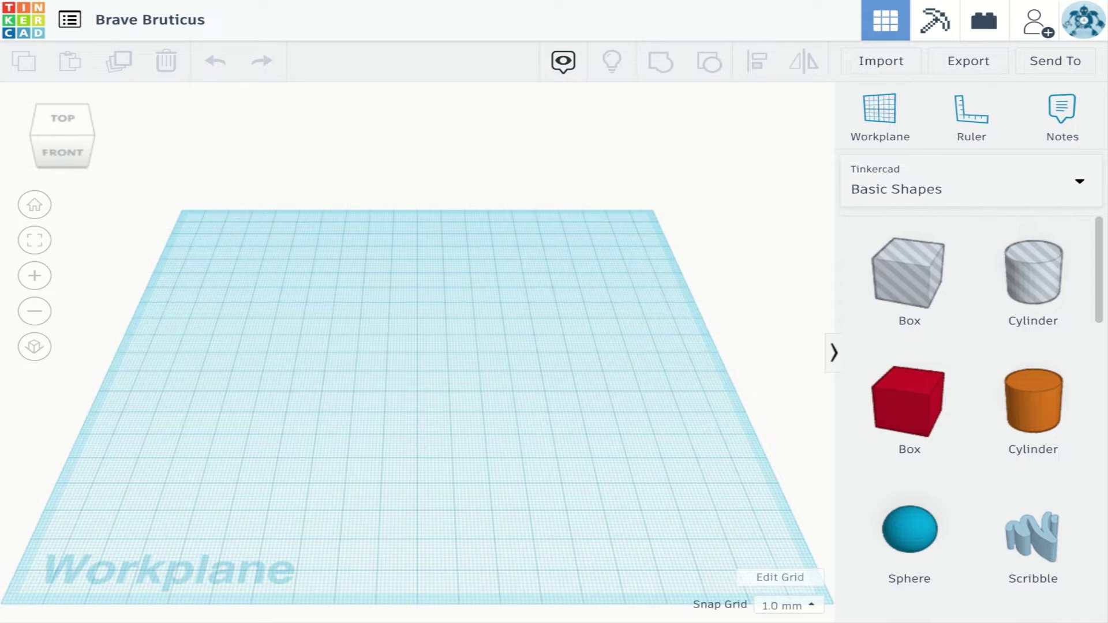
Step: Place a solid red box near the middle of the workplane
{"action": "right_click_drag", "start_coordinate": [417, 369], "coordinate": [639, 361]}
{"action": "right_click_drag", "start_coordinate": [577, 346], "coordinate": [340, 341]}
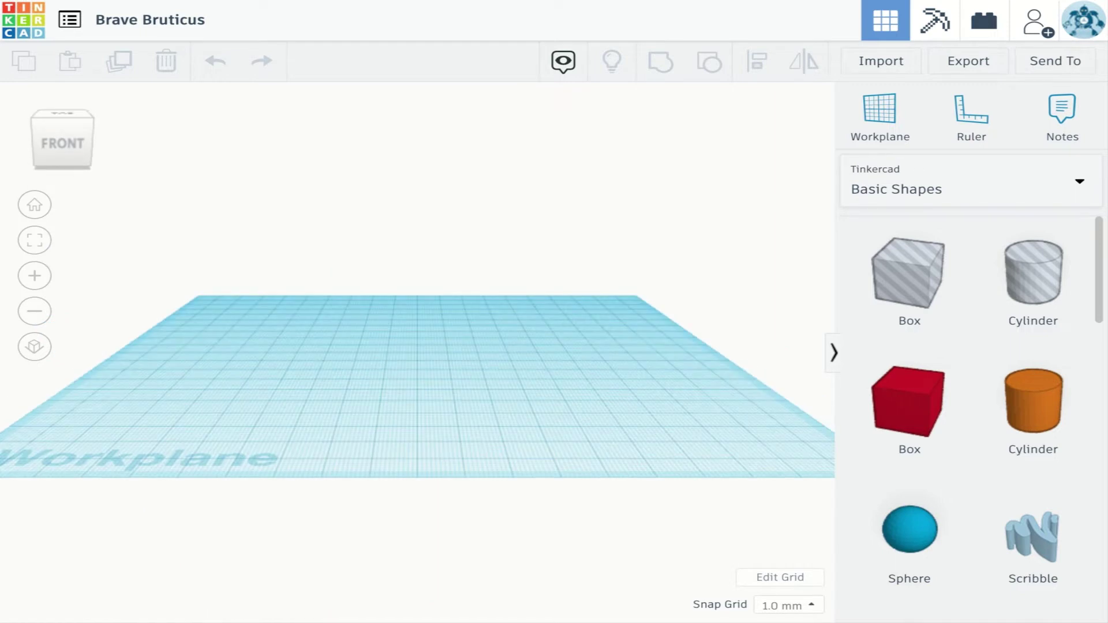
{"action": "right_click_drag", "start_coordinate": [341, 341], "coordinate": [344, 367]}
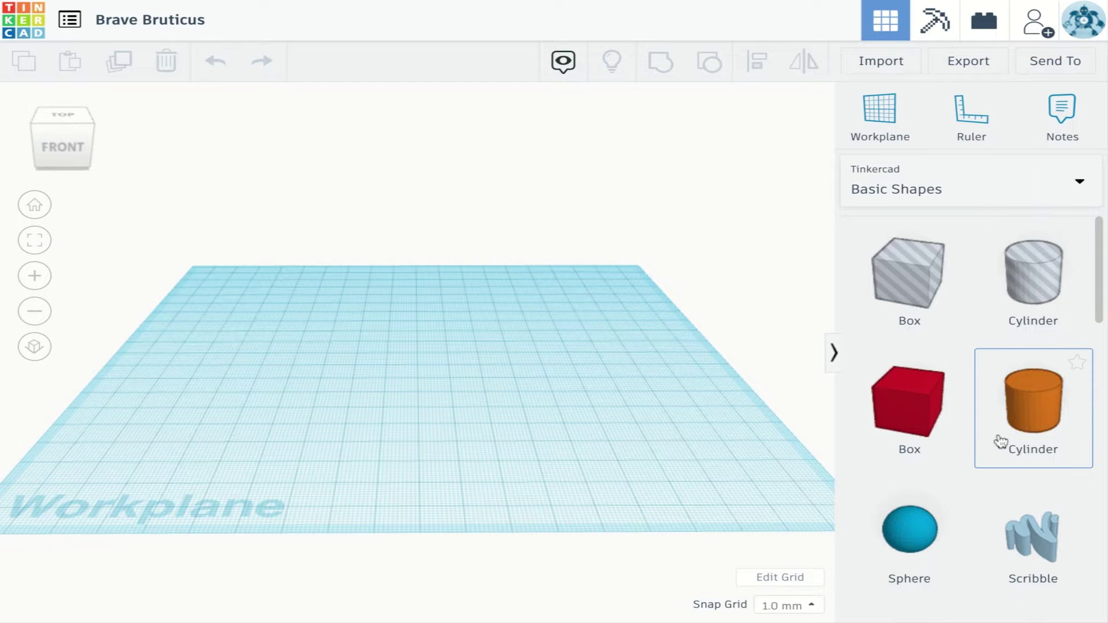
{"action": "left_click", "coordinate": [906, 415]}
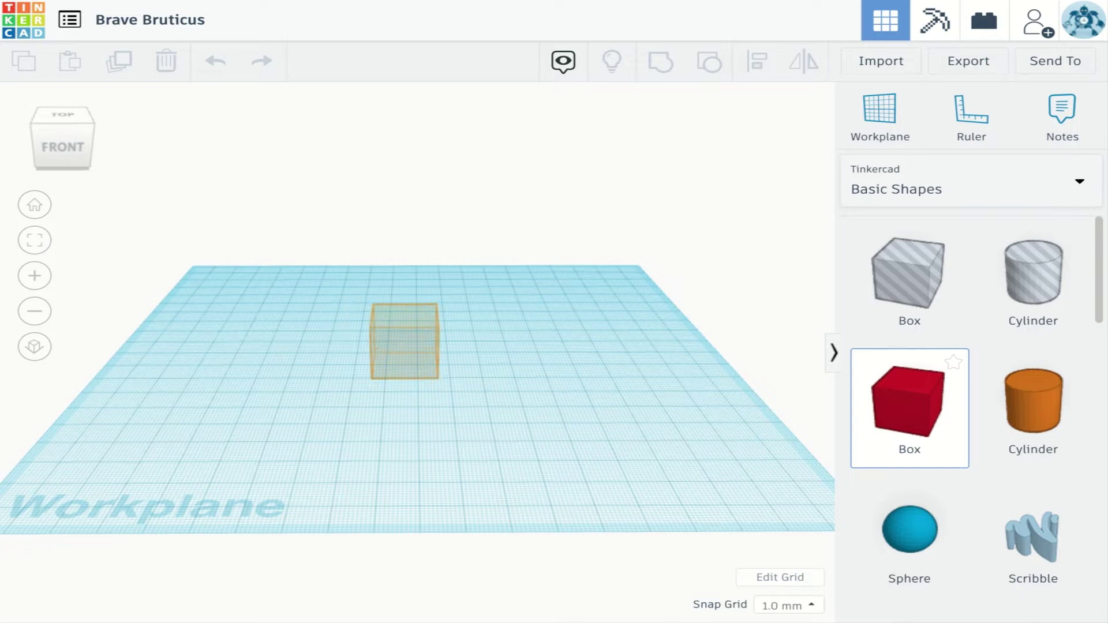
{"action": "left_click", "coordinate": [405, 340]}
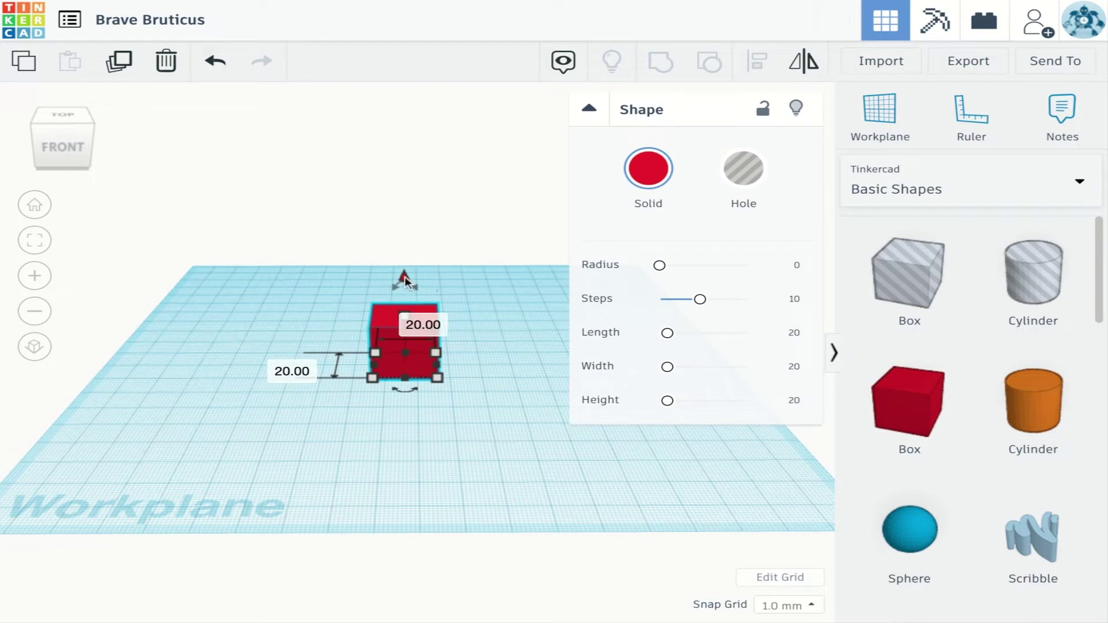
Step: Stretch the red box to a height of 55 mm and widen it on both sides into a broad block
{"action": "left_click_drag", "start_coordinate": [404, 275], "coordinate": [408, 202]}
{"action": "left_click_drag", "start_coordinate": [403, 129], "coordinate": [404, 278]}
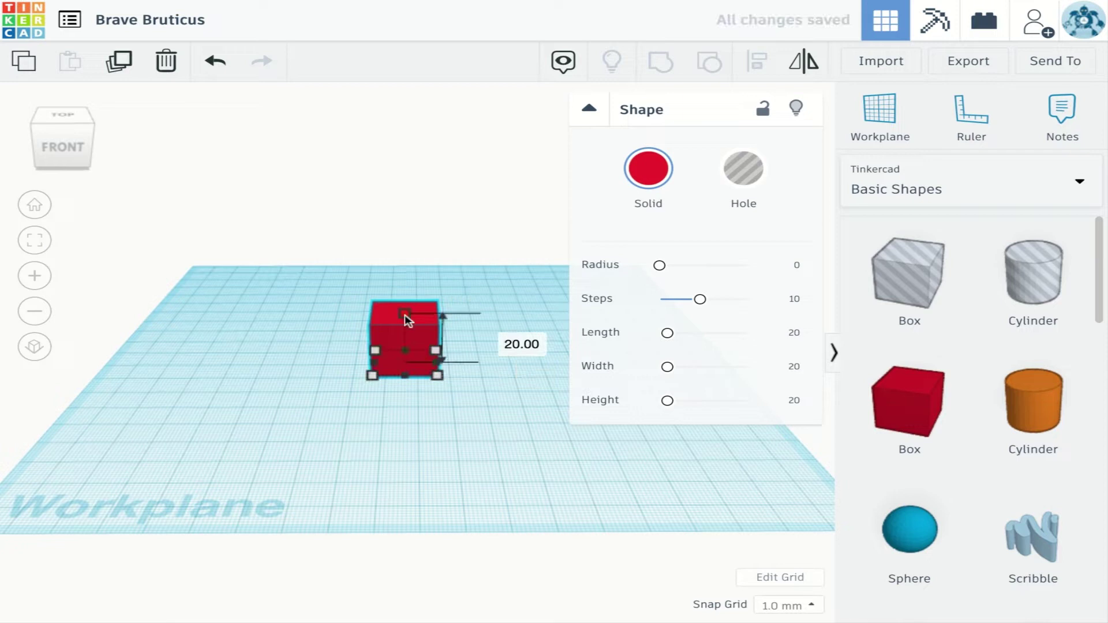
{"action": "left_click_drag", "start_coordinate": [405, 315], "coordinate": [404, 219]}
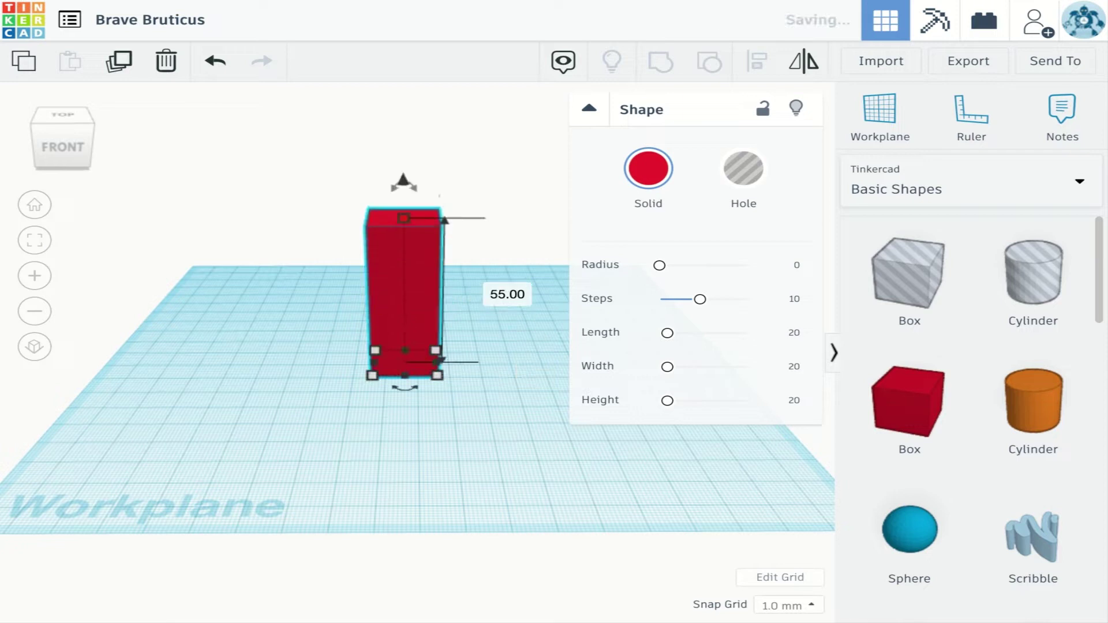
{"action": "left_click_drag", "start_coordinate": [437, 351], "coordinate": [512, 346]}
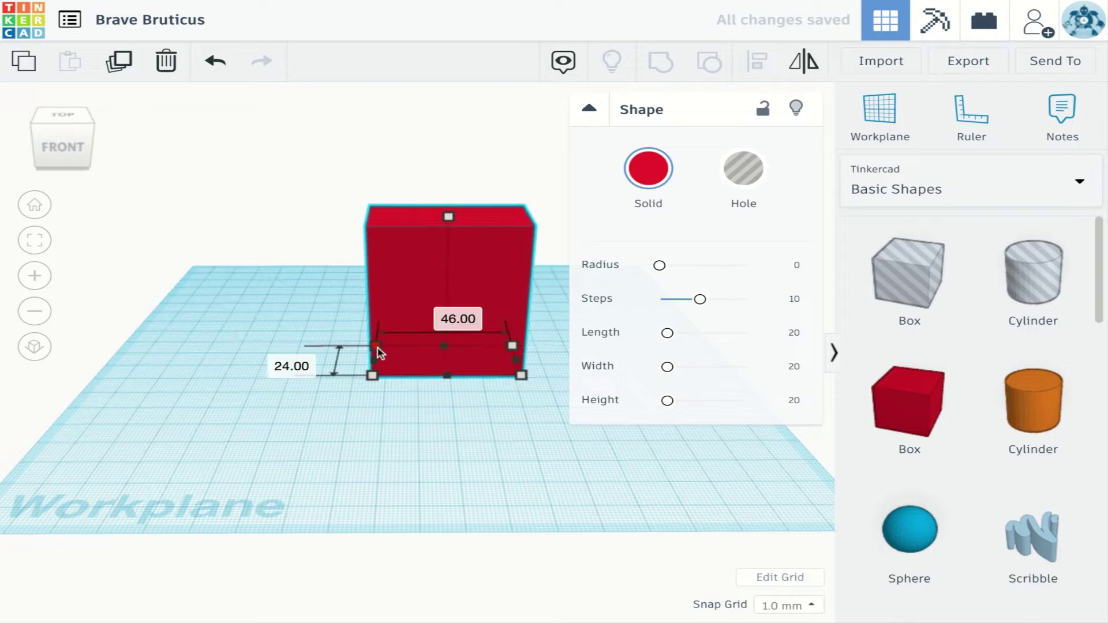
{"action": "left_click_drag", "start_coordinate": [377, 346], "coordinate": [330, 341]}
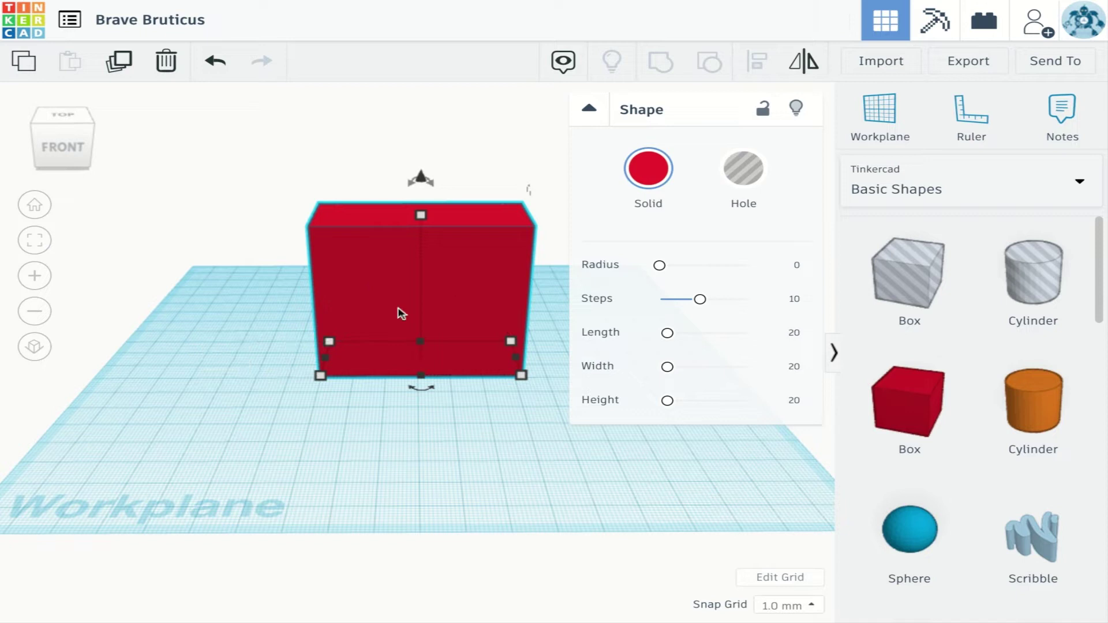
Step: Place a box hole at the base of the red block's front centre and lengthen it to protrude from the front and back
{"action": "left_click", "coordinate": [924, 291]}
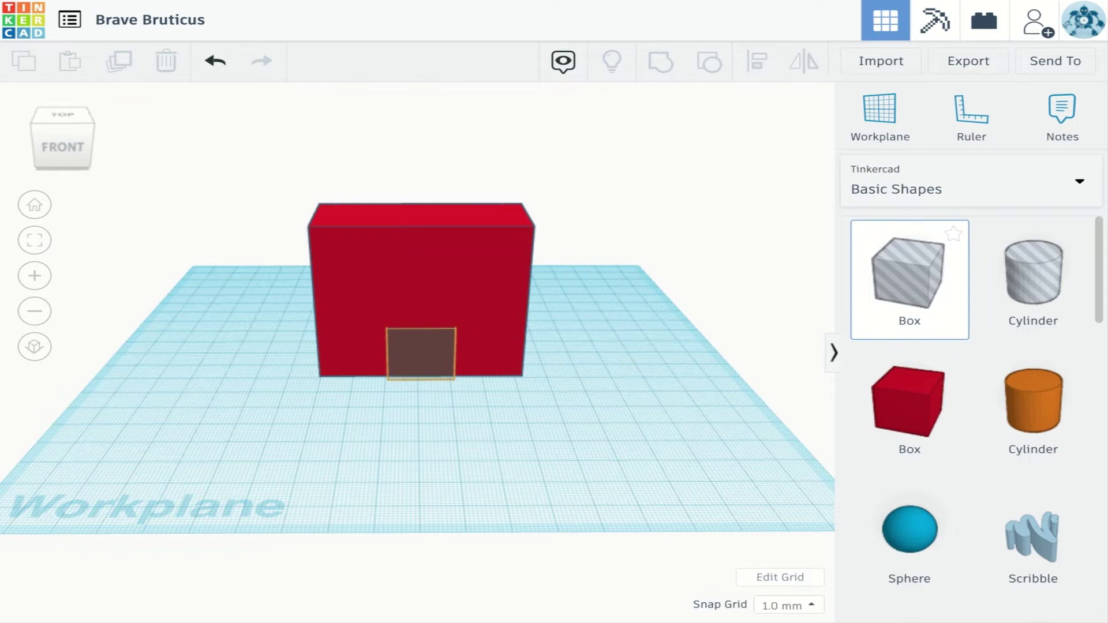
{"action": "left_click", "coordinate": [421, 353]}
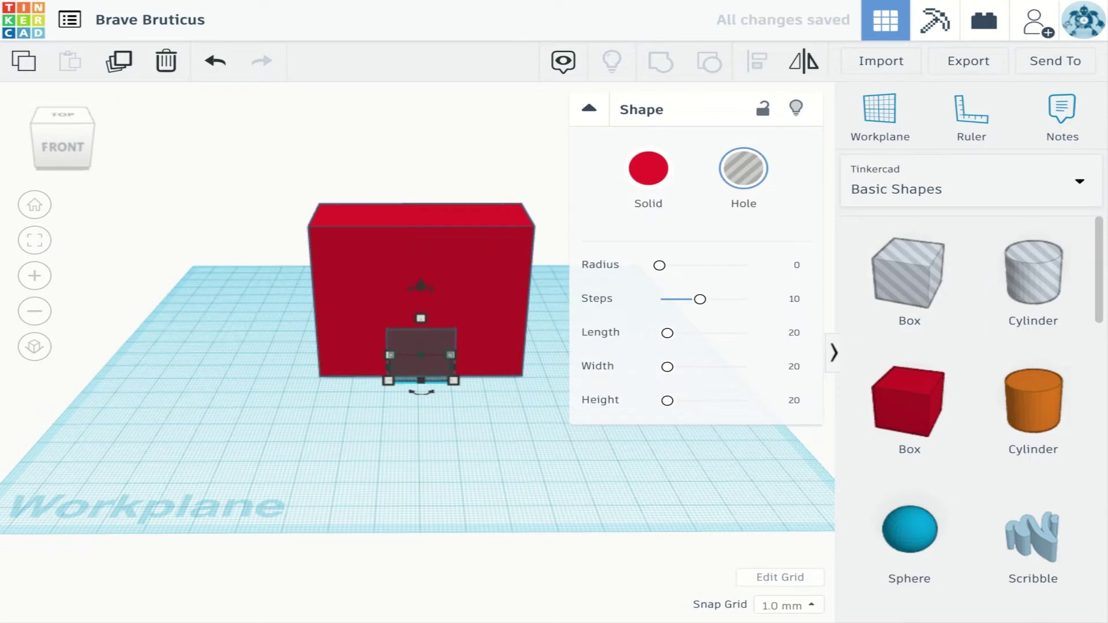
{"action": "right_click_drag", "start_coordinate": [482, 453], "coordinate": [483, 454]}
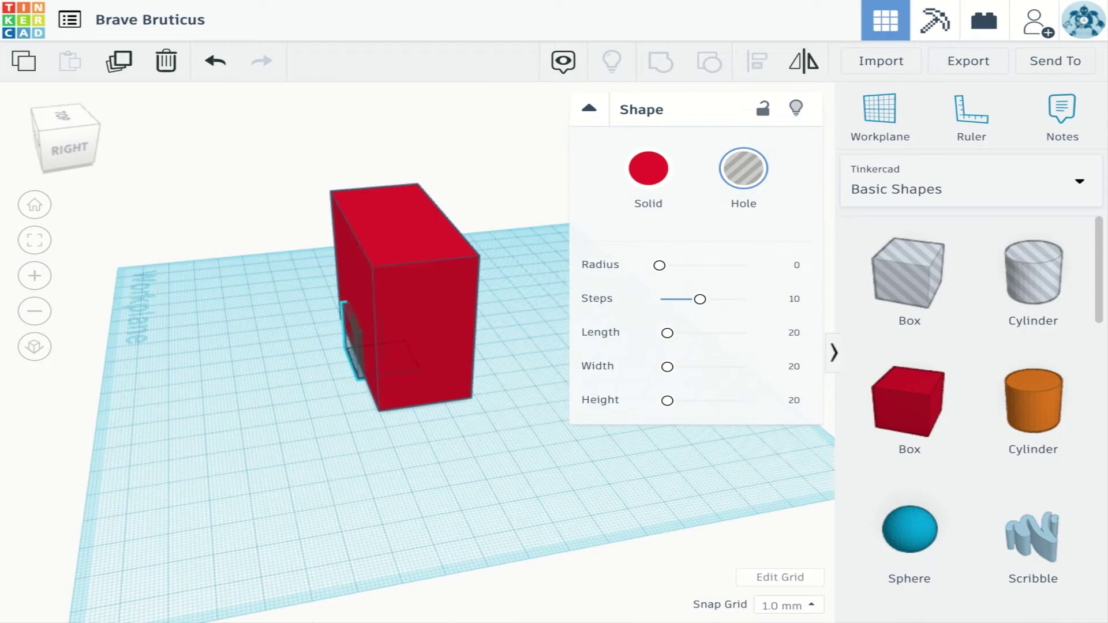
{"action": "right_click_drag", "start_coordinate": [241, 483], "coordinate": [242, 483]}
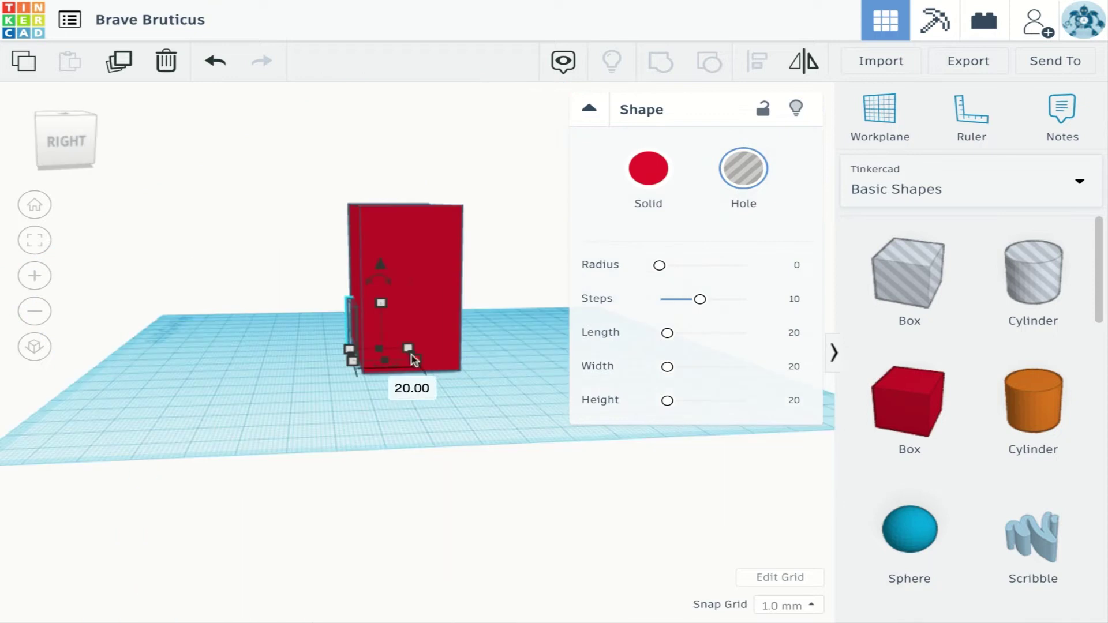
{"action": "left_click_drag", "start_coordinate": [418, 362], "coordinate": [504, 358]}
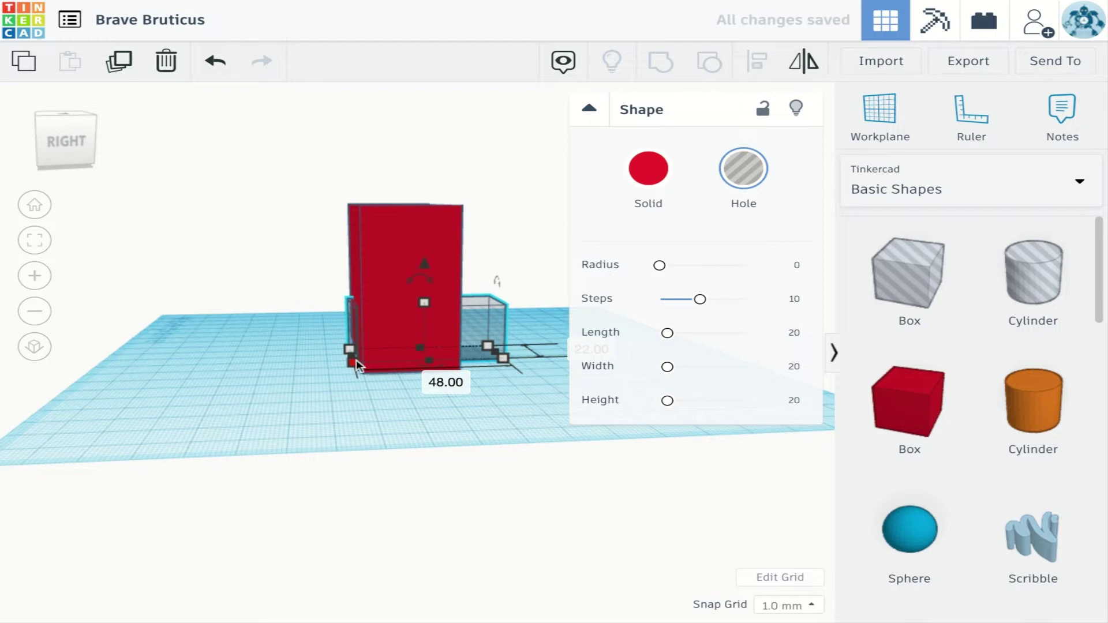
{"action": "left_click_drag", "start_coordinate": [352, 362], "coordinate": [325, 365]}
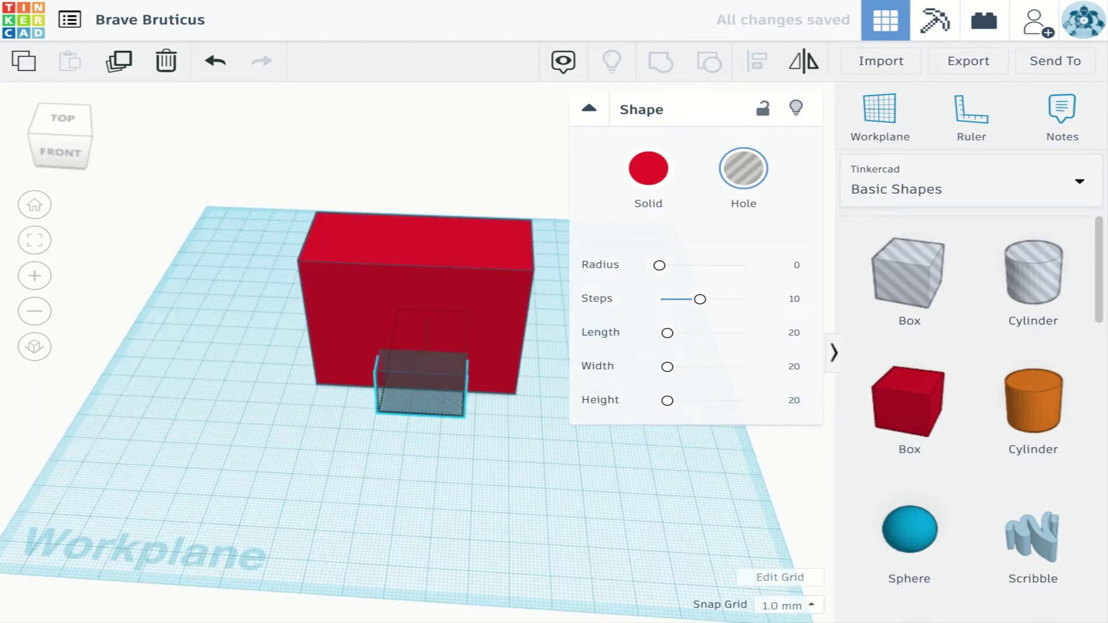
{"action": "right_click_drag", "start_coordinate": [415, 370], "coordinate": [416, 272]}
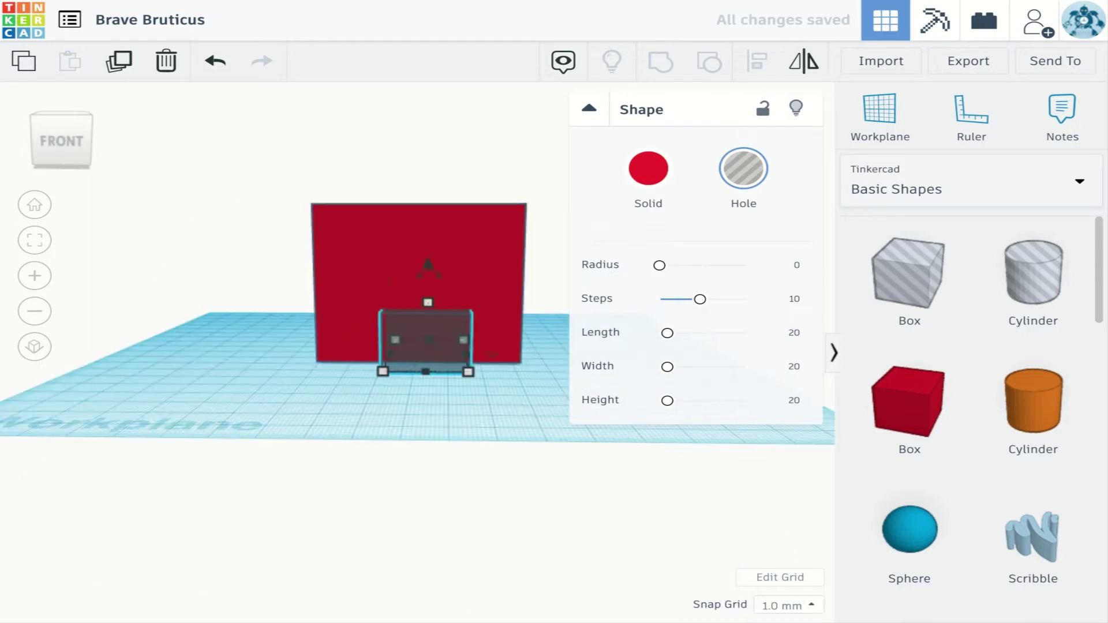
{"action": "left_click", "coordinate": [230, 269]}
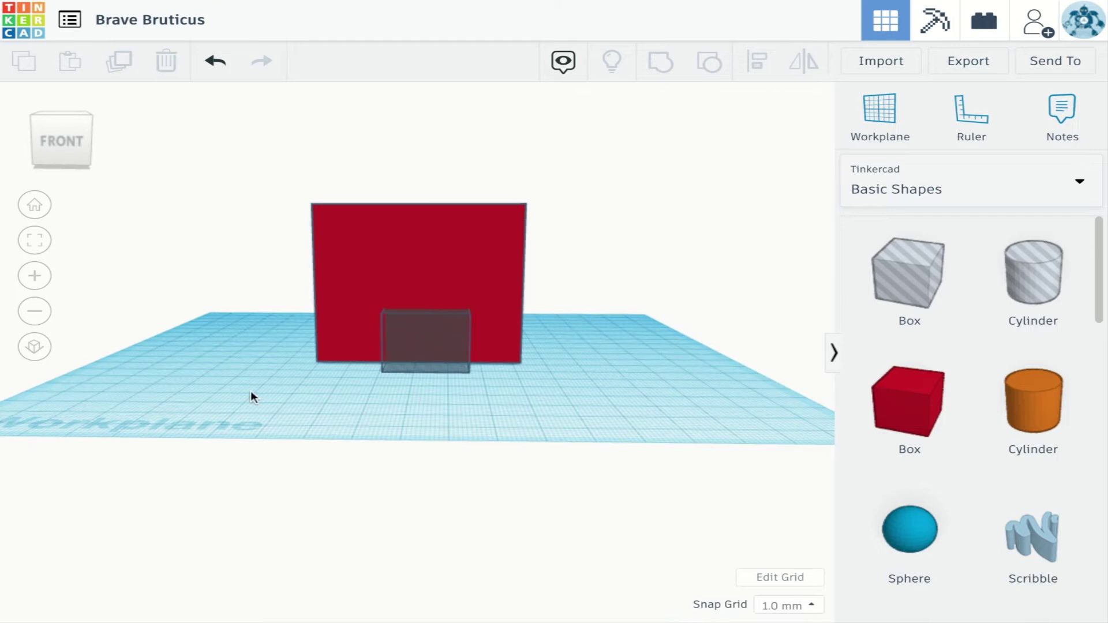
Step: Add a solid round roof to the workplane beside the right side of the red block
{"action": "scroll", "coordinate": [452, 393], "scroll_direction": "up", "scroll_amount": 1}
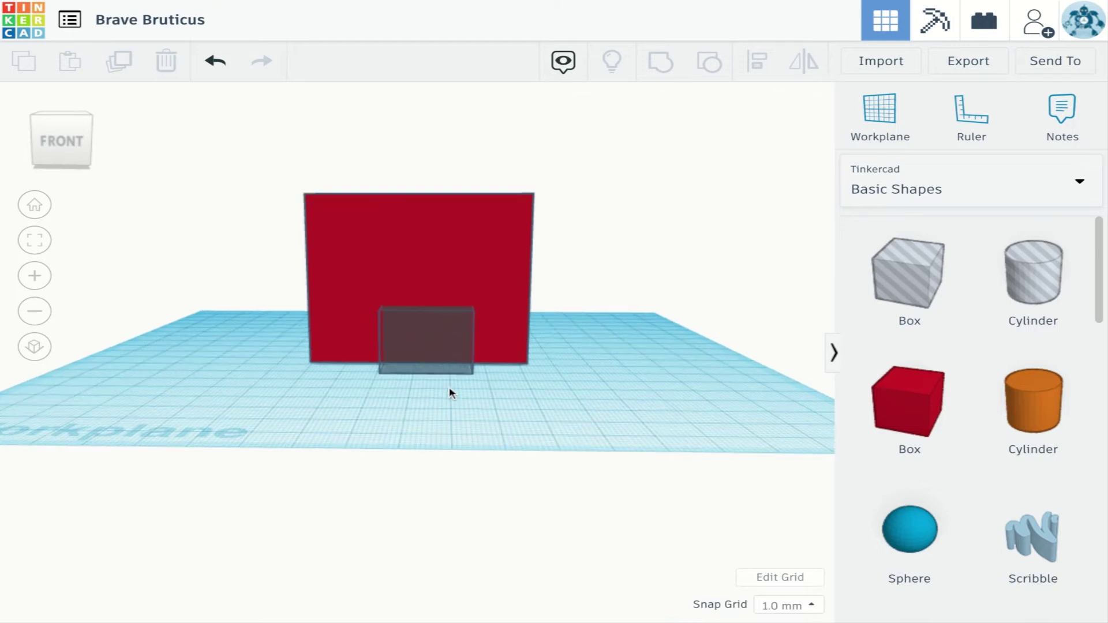
{"action": "scroll", "coordinate": [452, 393], "scroll_direction": "up", "scroll_amount": 2}
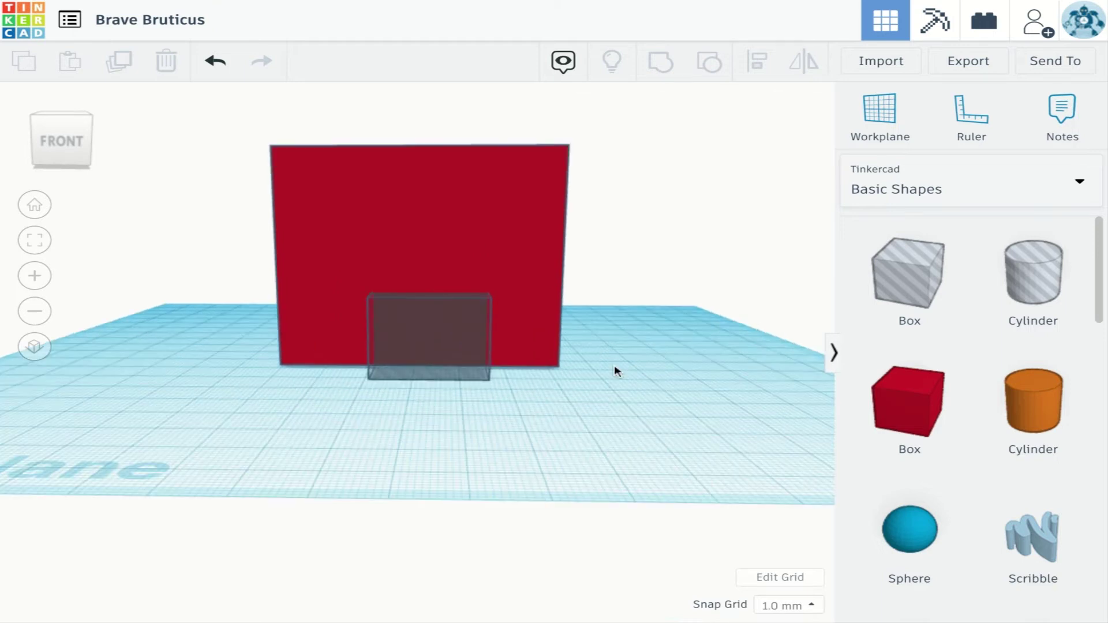
{"action": "left_click_drag", "start_coordinate": [614, 367], "coordinate": [633, 360]}
{"action": "right_click_drag", "start_coordinate": [724, 337], "coordinate": [574, 351]}
{"action": "right_click_drag", "start_coordinate": [724, 337], "coordinate": [762, 361]}
{"action": "right_click_drag", "start_coordinate": [583, 340], "coordinate": [681, 316]}
{"action": "scroll", "coordinate": [992, 384], "scroll_direction": "down", "scroll_amount": 1}
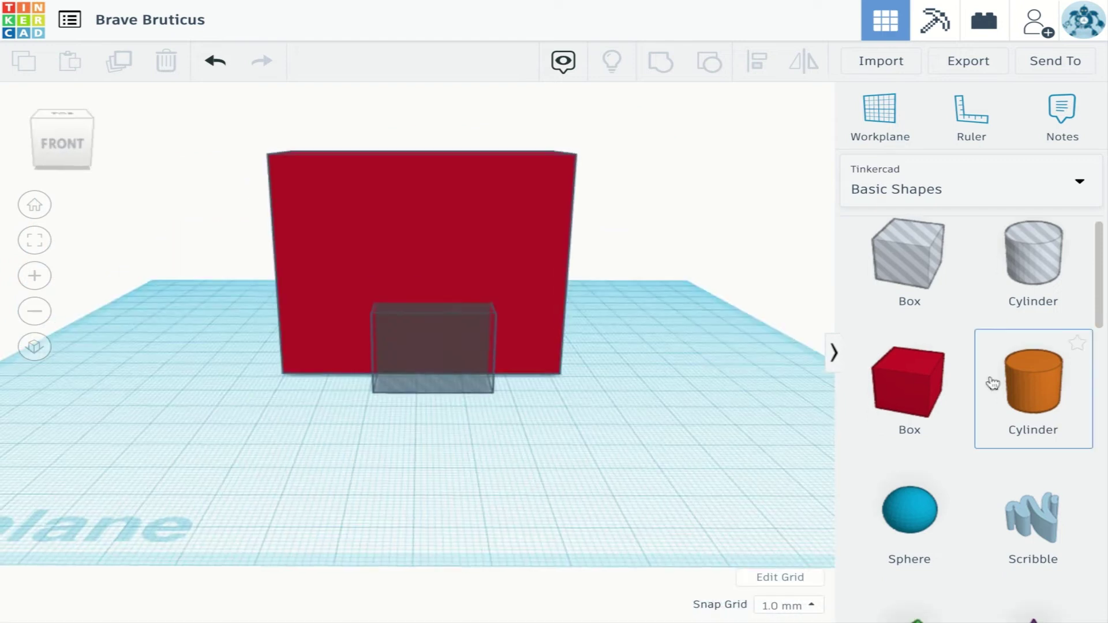
{"action": "scroll", "coordinate": [993, 384], "scroll_direction": "down", "scroll_amount": 5}
{"action": "scroll", "coordinate": [993, 384], "scroll_direction": "down", "scroll_amount": 2}
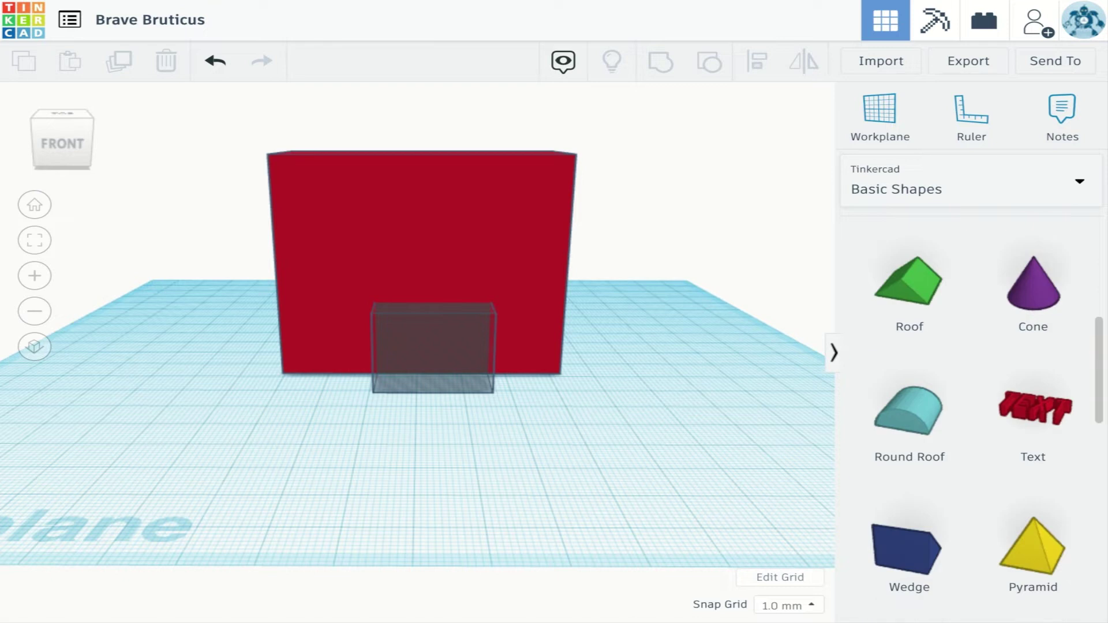
{"action": "left_click", "coordinate": [905, 418]}
{"action": "left_click_drag", "start_coordinate": [910, 409], "coordinate": [621, 360]}
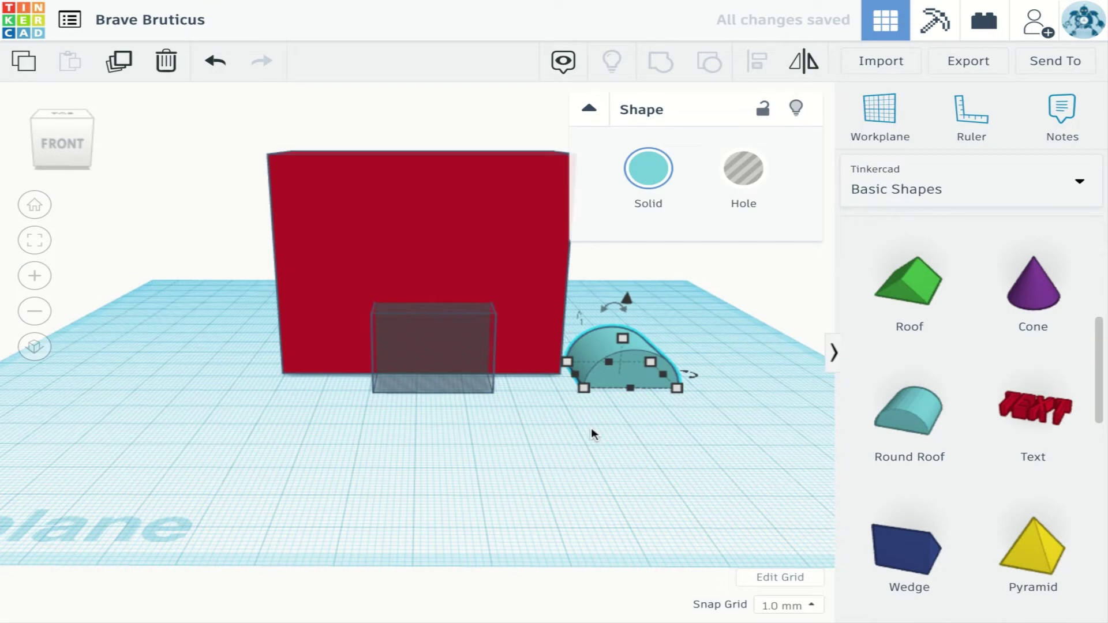
Step: Examine the red block, the box hole and the round roof both close up and from farther away
{"action": "scroll", "coordinate": [590, 435], "scroll_direction": "down", "scroll_amount": 2}
{"action": "scroll", "coordinate": [587, 435], "scroll_direction": "down", "scroll_amount": 2}
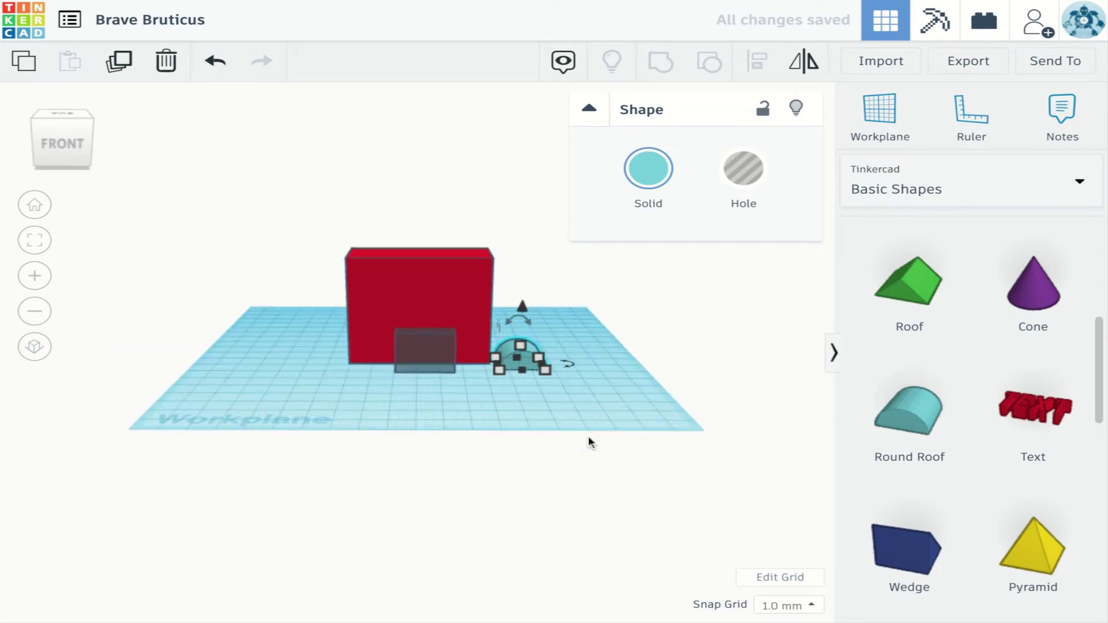
{"action": "scroll", "coordinate": [589, 442], "scroll_direction": "up", "scroll_amount": 2}
{"action": "scroll", "coordinate": [589, 443], "scroll_direction": "up", "scroll_amount": 2}
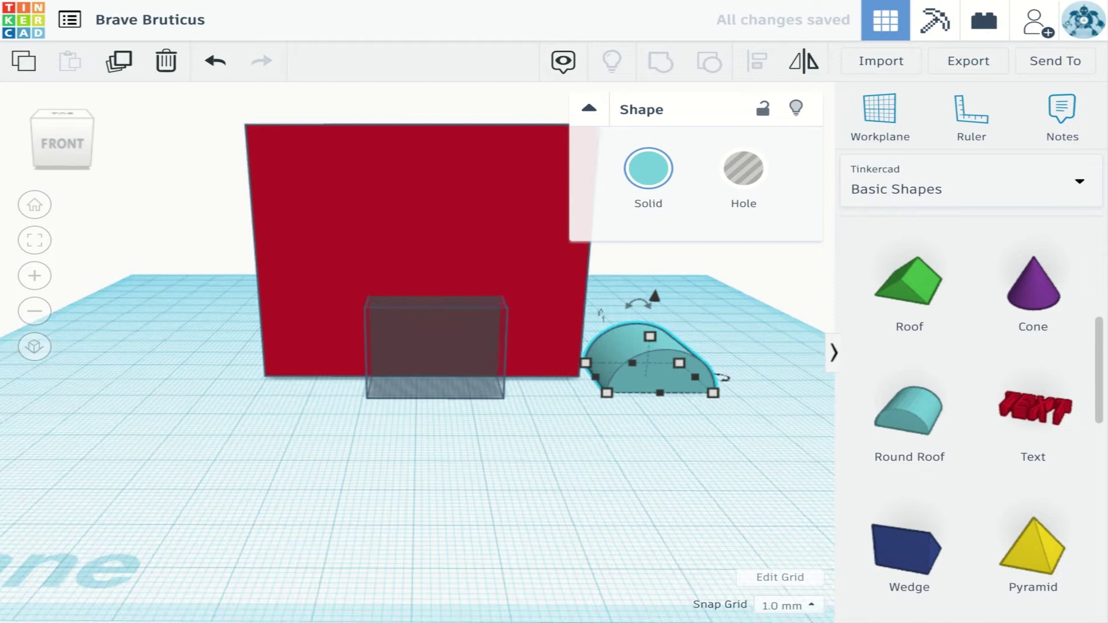
{"action": "scroll", "coordinate": [589, 442], "scroll_direction": "down", "scroll_amount": 1}
{"action": "scroll", "coordinate": [589, 442], "scroll_direction": "down", "scroll_amount": 2}
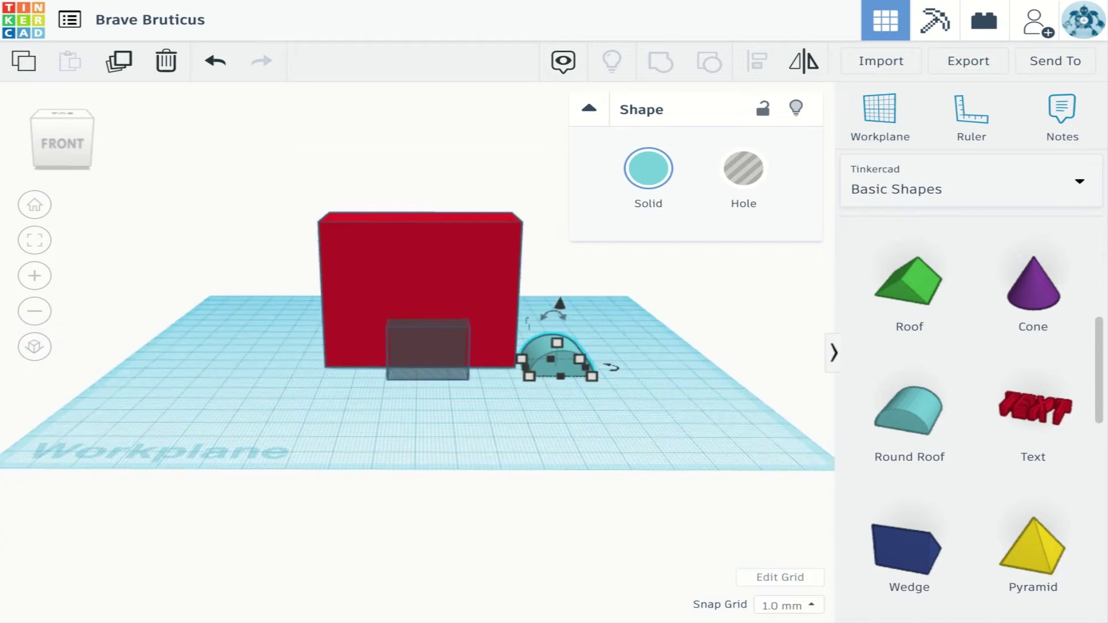
{"action": "scroll", "coordinate": [418, 346], "scroll_direction": "up", "scroll_amount": 2}
{"action": "scroll", "coordinate": [435, 350], "scroll_direction": "up", "scroll_amount": 2}
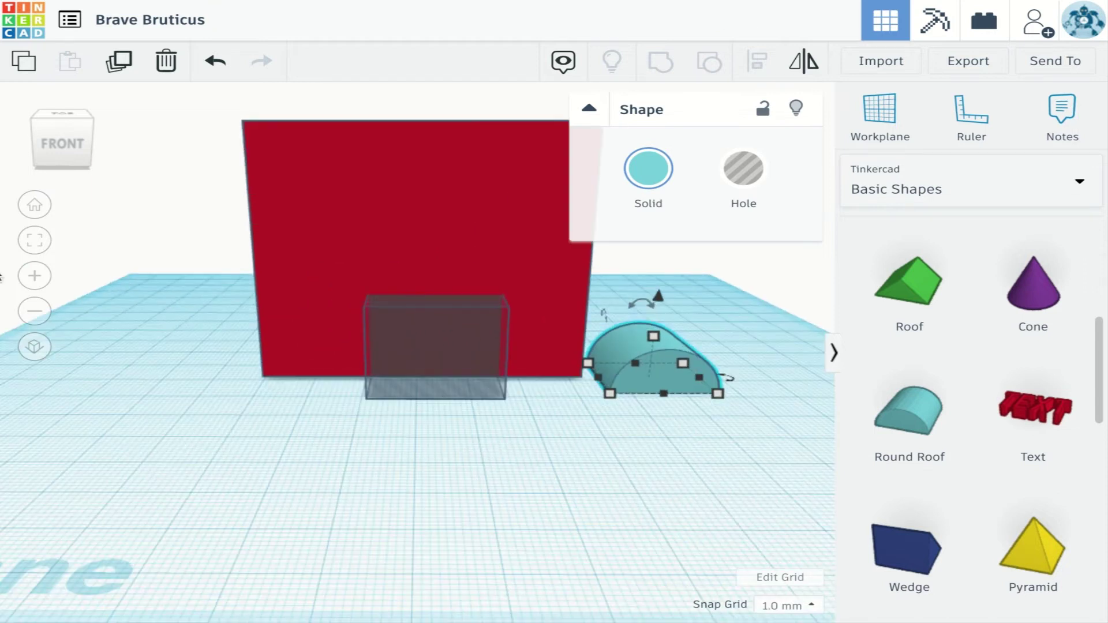
{"action": "left_click", "coordinate": [34, 277]}
{"action": "left_click", "coordinate": [33, 278]}
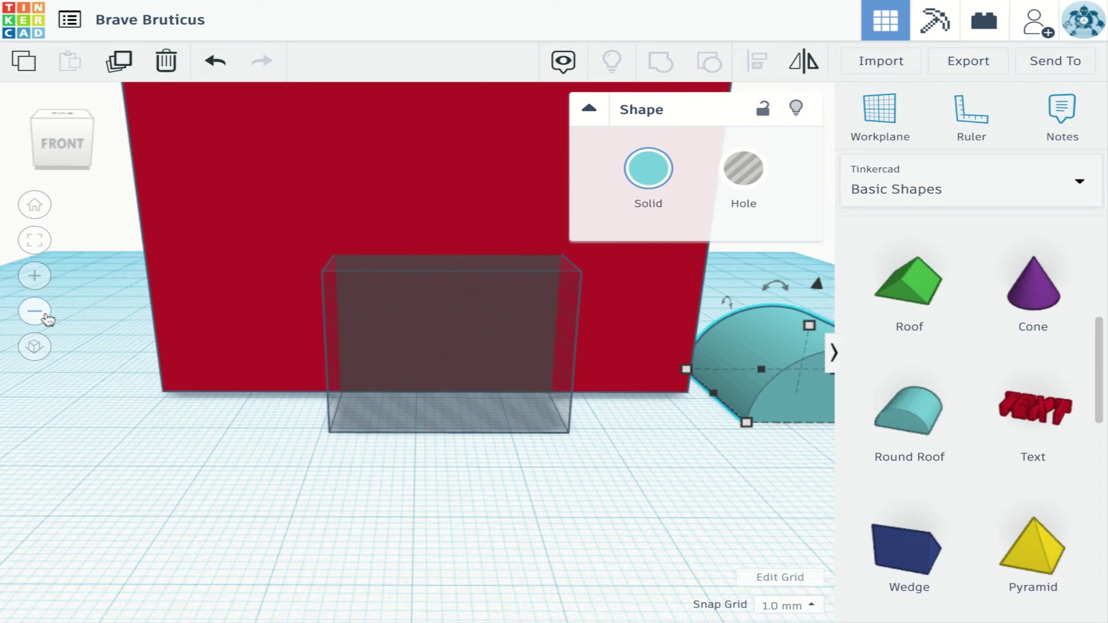
{"action": "left_click", "coordinate": [46, 316]}
{"action": "left_click", "coordinate": [47, 317]}
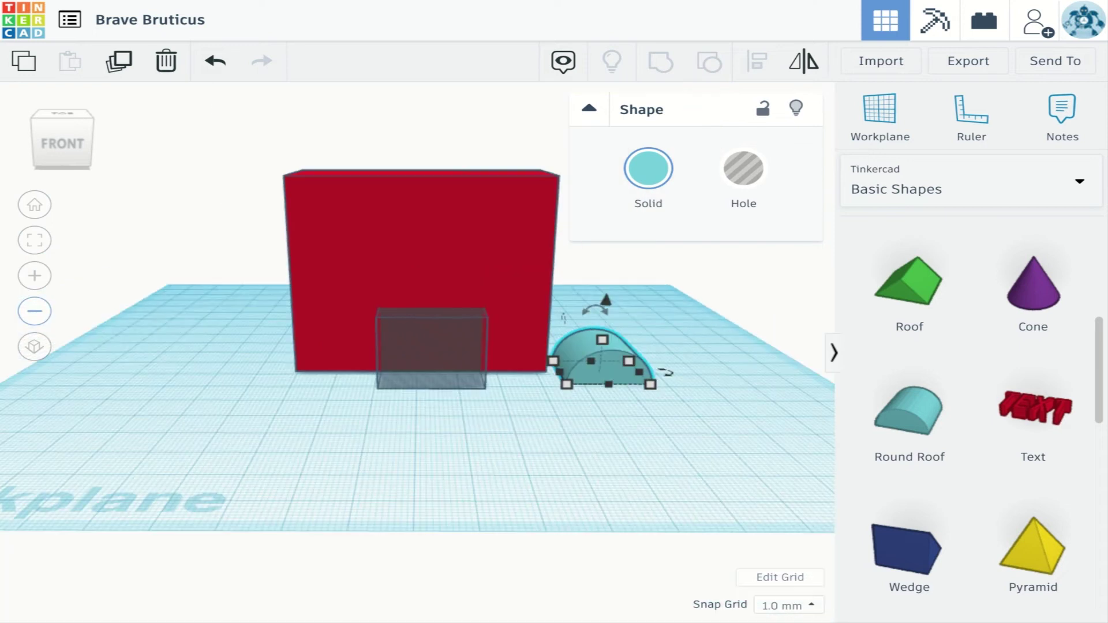
{"action": "left_click", "coordinate": [45, 317]}
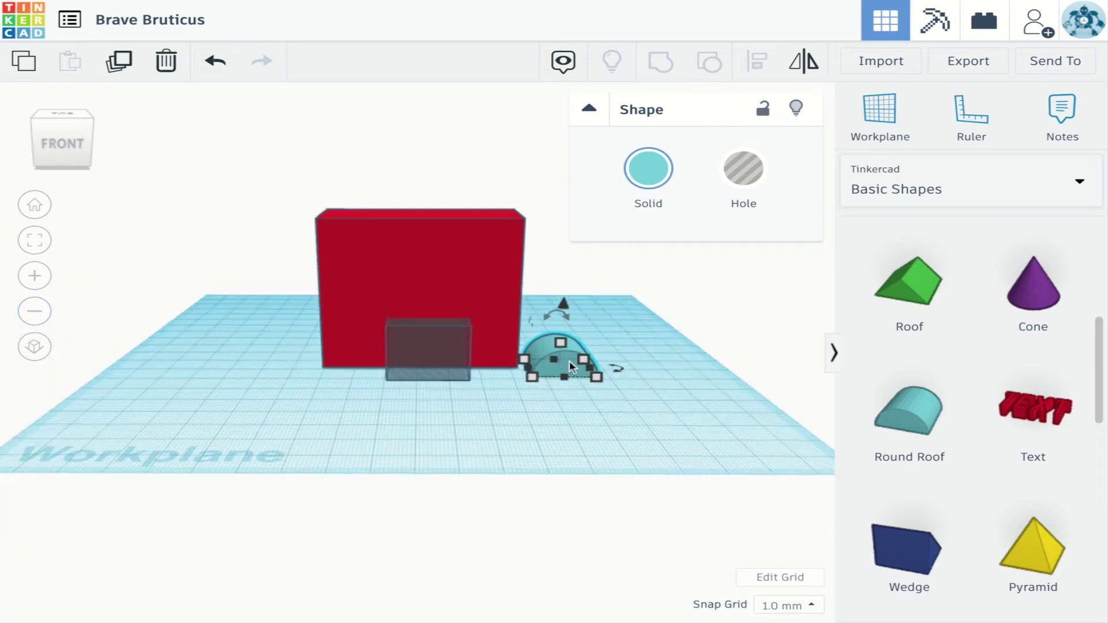
Step: Move the round roof to the left of the red block, raised level with the block's top and centred on its depth
{"action": "left_click_drag", "start_coordinate": [569, 362], "coordinate": [571, 366]}
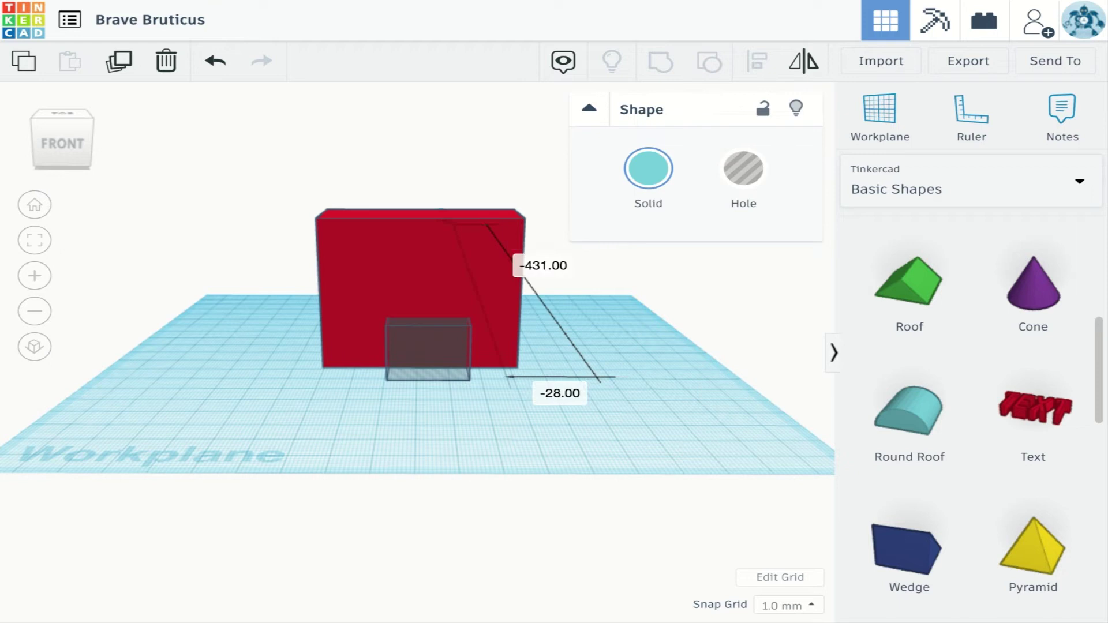
{"action": "left_click_drag", "start_coordinate": [445, 221], "coordinate": [260, 355]}
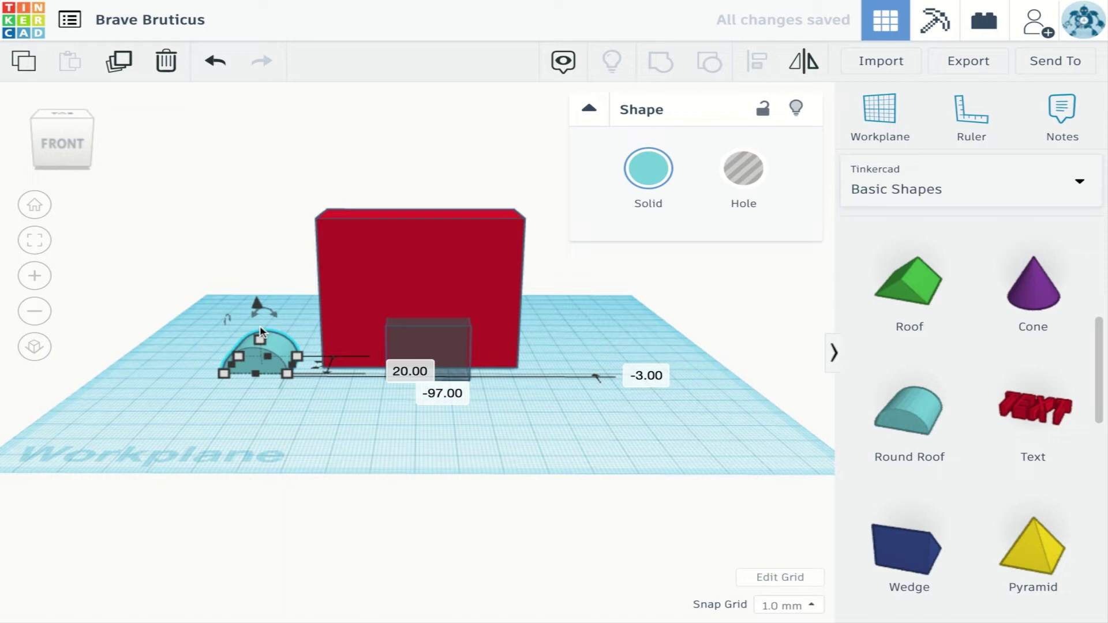
{"action": "left_click_drag", "start_coordinate": [258, 301], "coordinate": [244, 145]}
{"action": "right_click_drag", "start_coordinate": [226, 335], "coordinate": [219, 303]}
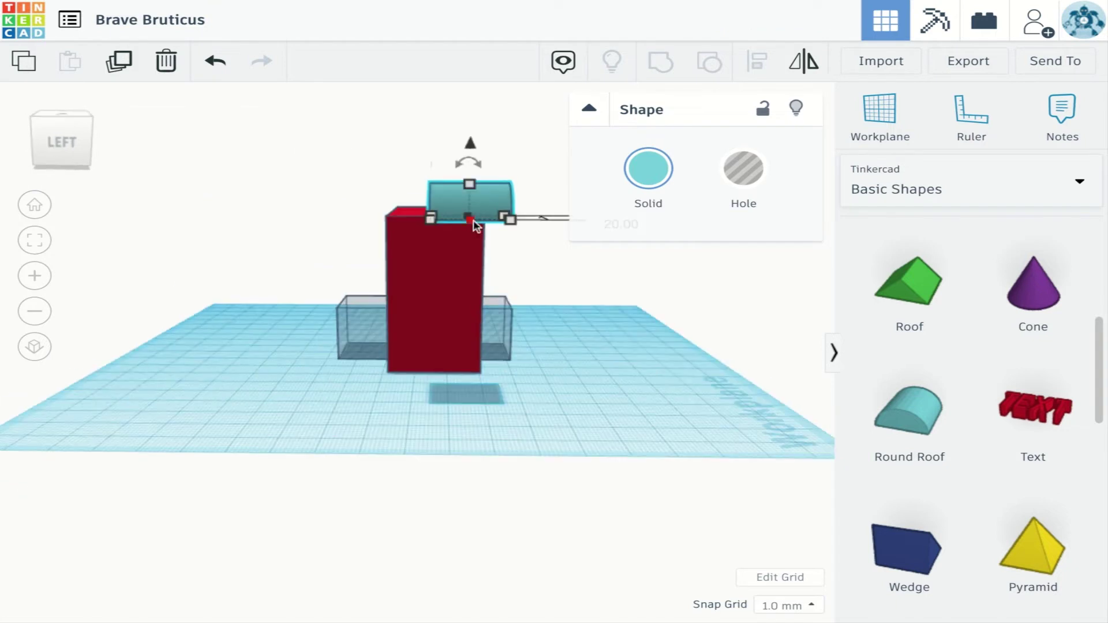
{"action": "left_click_drag", "start_coordinate": [474, 220], "coordinate": [474, 207]}
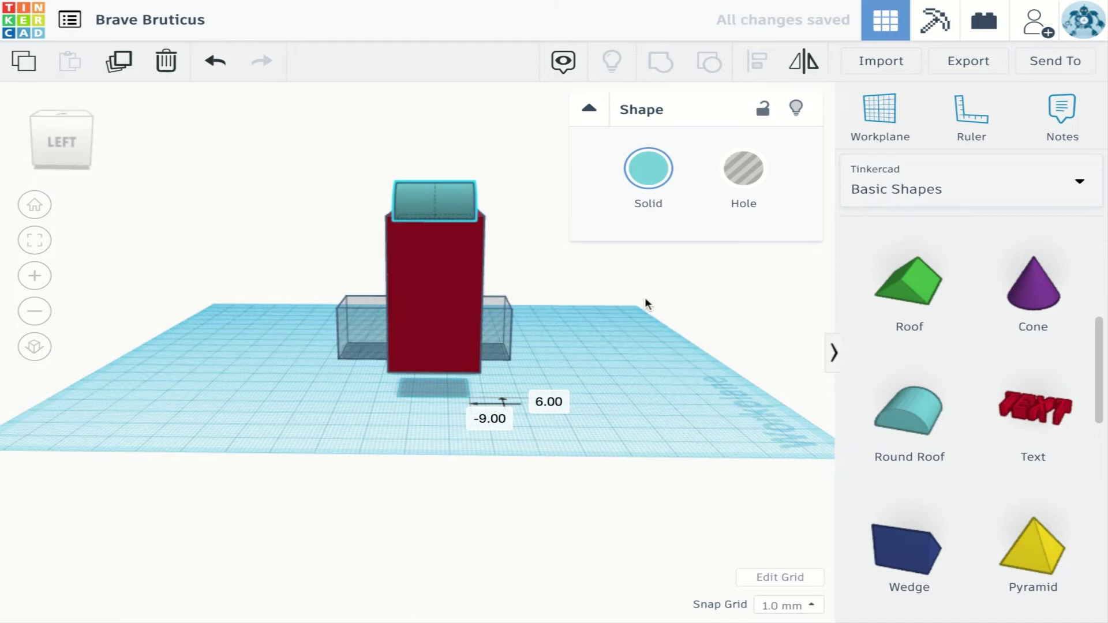
{"action": "right_click_drag", "start_coordinate": [645, 296], "coordinate": [485, 297]}
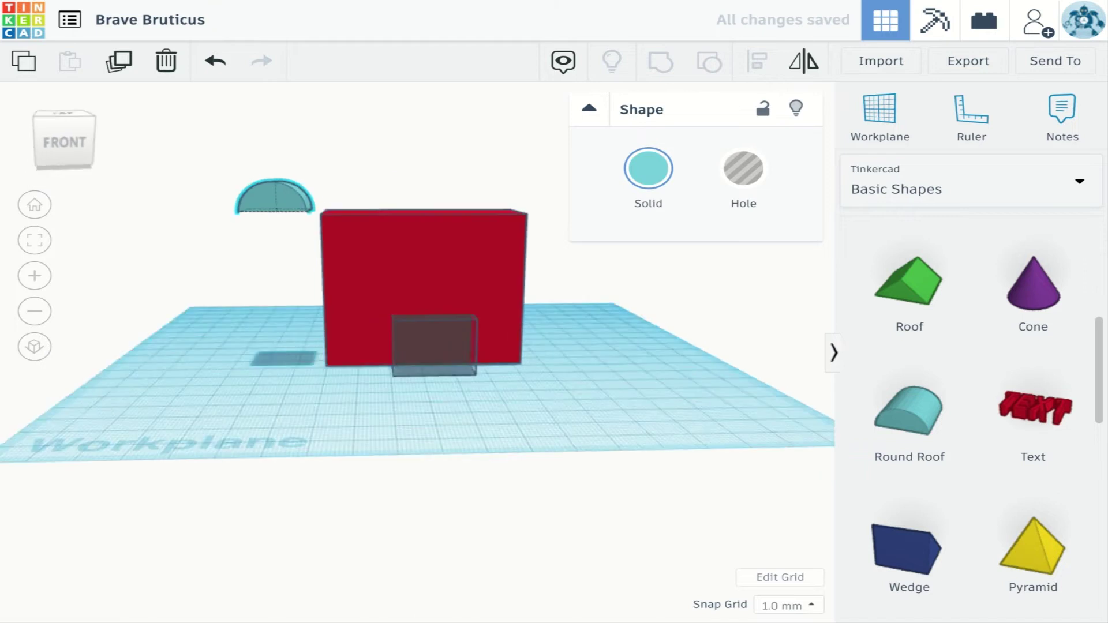
Step: Move the round roof 45 mm right and 18 mm forward, level with the red block's top front edge
{"action": "right_click_drag", "start_coordinate": [289, 194], "coordinate": [282, 193]}
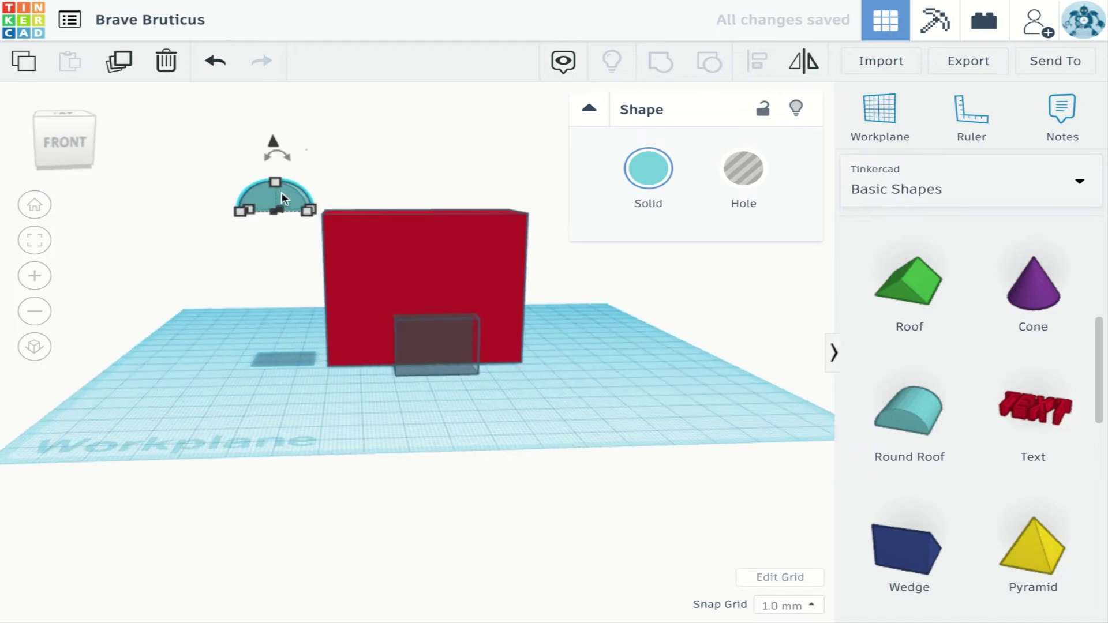
{"action": "left_click_drag", "start_coordinate": [282, 194], "coordinate": [281, 194]}
{"action": "key", "text": "Right"}
{"action": "key", "text": "Down"}
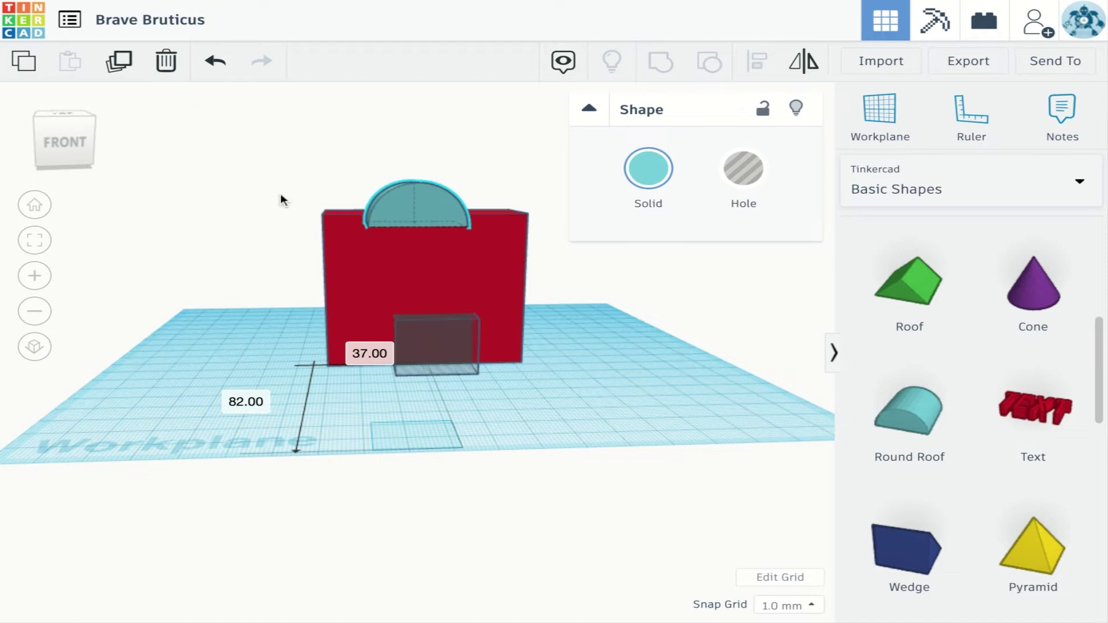
{"action": "key", "text": "Right"}
{"action": "key", "text": "Up"}
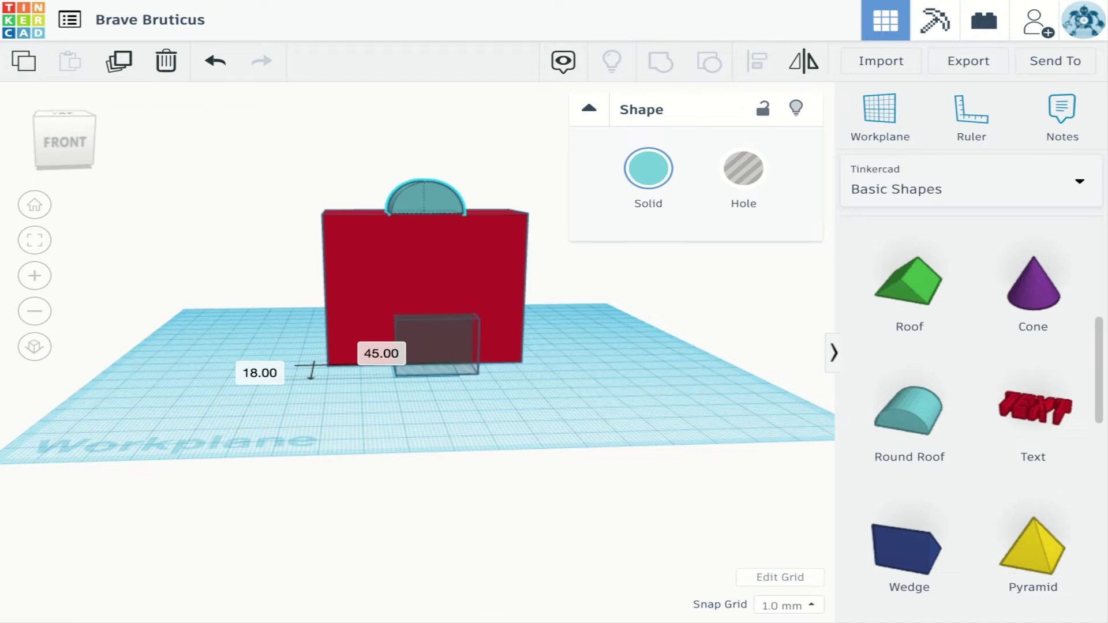
Step: Slide the round roof back onto the red block's top, resting over the left half of the block
{"action": "mouse_move", "coordinate": [474, 254]}
{"action": "right_mouse_down"}
{"action": "mouse_move", "coordinate": [589, 299]}
{"action": "mouse_move", "coordinate": [877, 271]}
{"action": "right_mouse_up"}
{"action": "right_click_drag", "start_coordinate": [587, 293], "coordinate": [517, 364]}
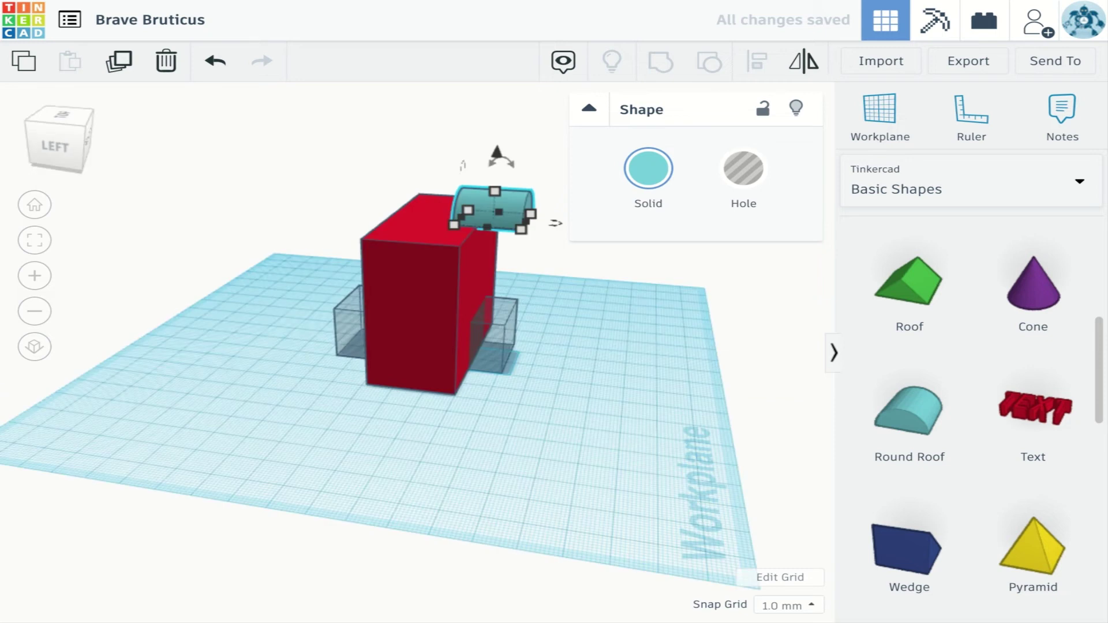
{"action": "right_click_drag", "start_coordinate": [673, 326], "coordinate": [726, 292]}
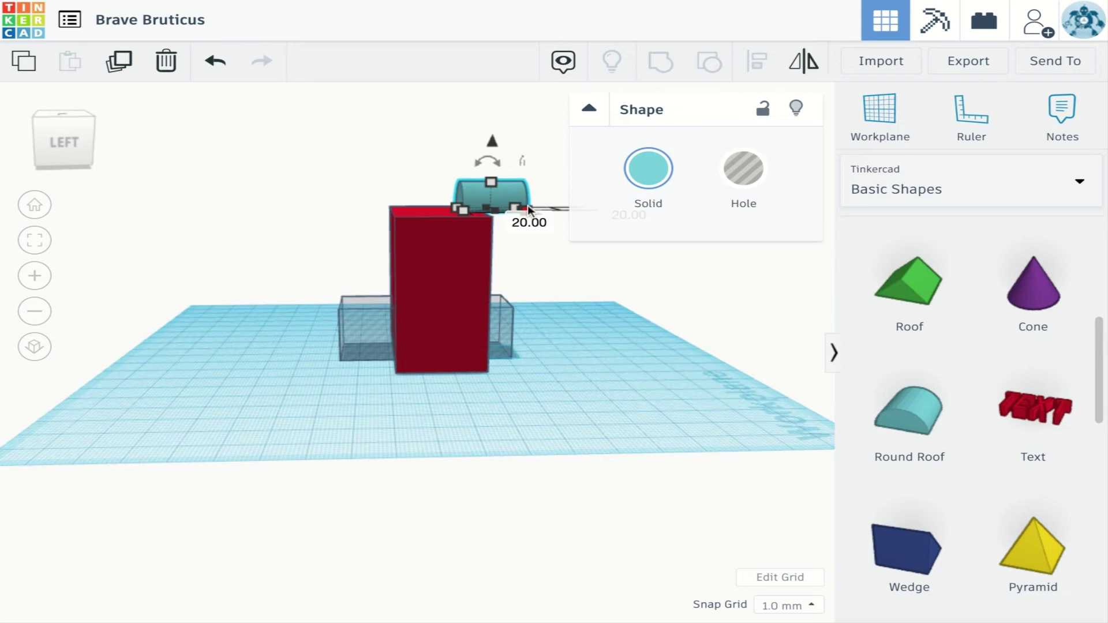
{"action": "left_click_drag", "start_coordinate": [483, 204], "coordinate": [458, 202]}
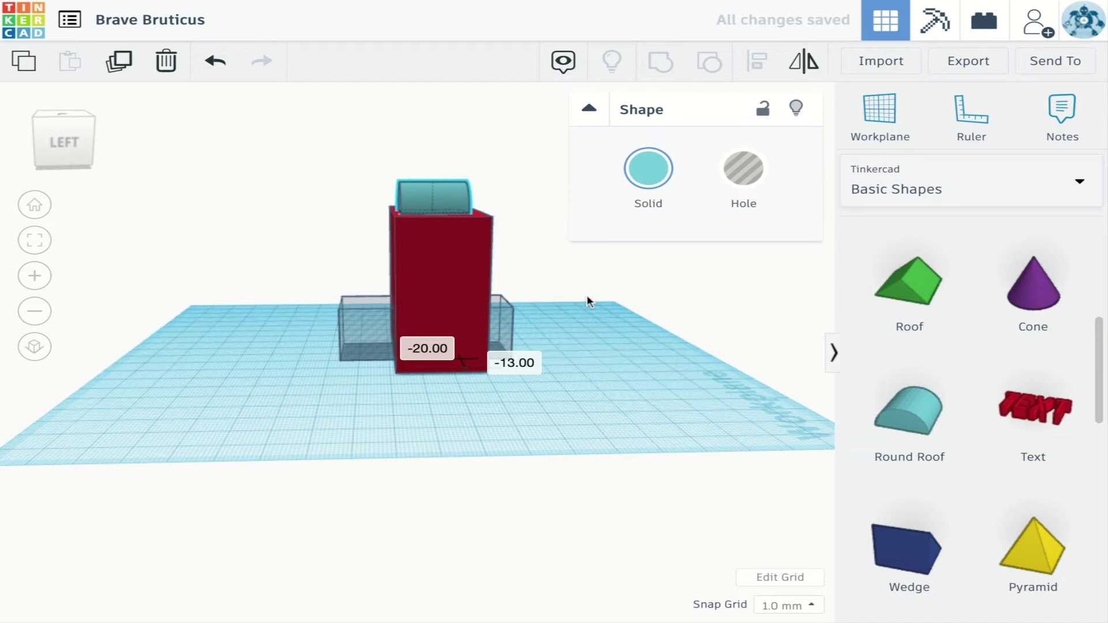
Step: Examine the round roof's placement on the red block from the front and from above
{"action": "right_click_drag", "start_coordinate": [587, 297], "coordinate": [453, 286]}
{"action": "right_click_drag", "start_coordinate": [587, 302], "coordinate": [574, 346]}
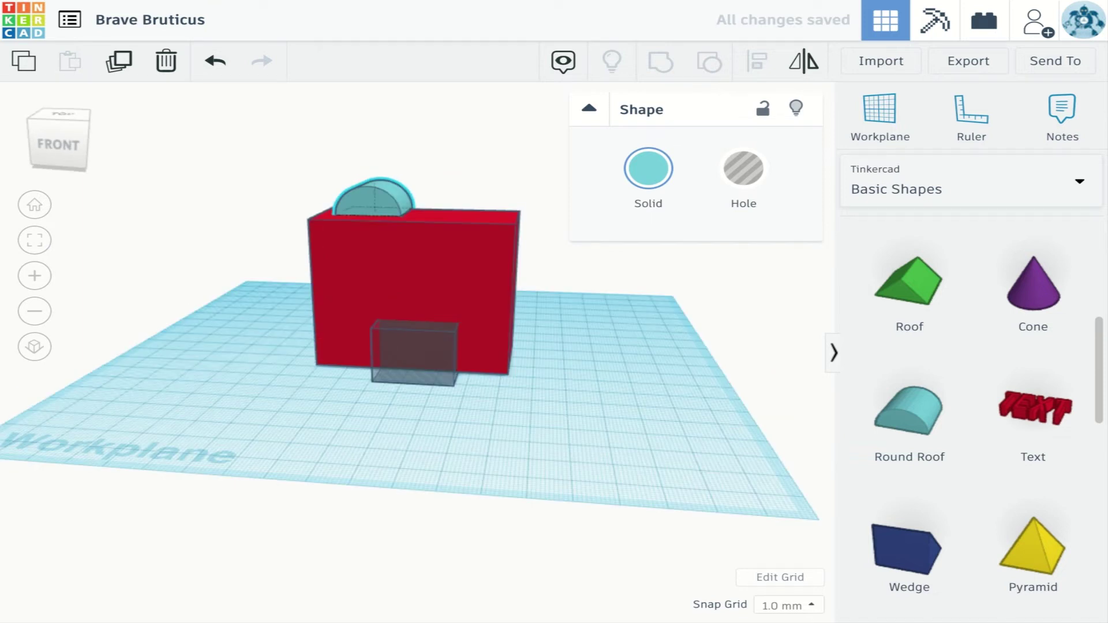
{"action": "right_click_drag", "start_coordinate": [593, 297], "coordinate": [594, 302]}
{"action": "left_click_drag", "start_coordinate": [611, 311], "coordinate": [495, 417]}
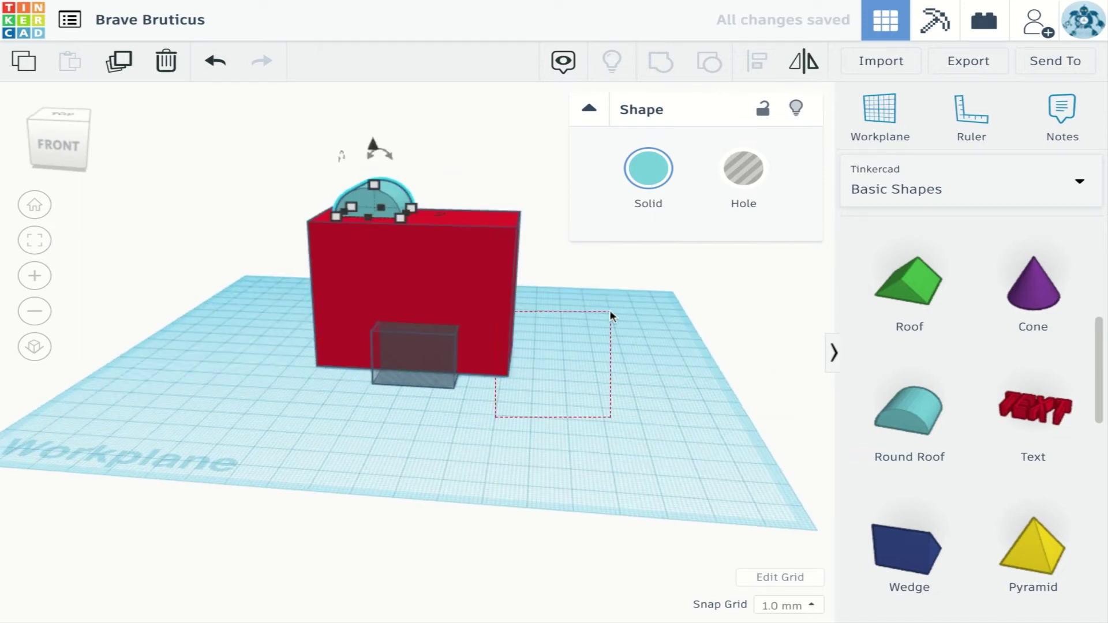
{"action": "left_click_drag", "start_coordinate": [610, 310], "coordinate": [639, 316]}
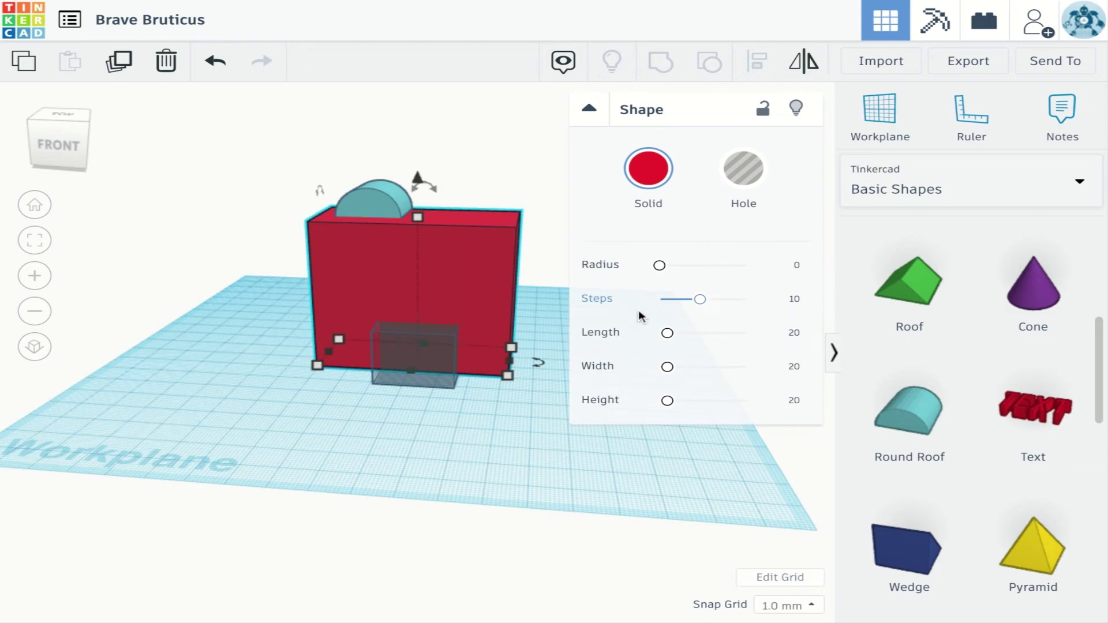
{"action": "left_click", "coordinate": [628, 463]}
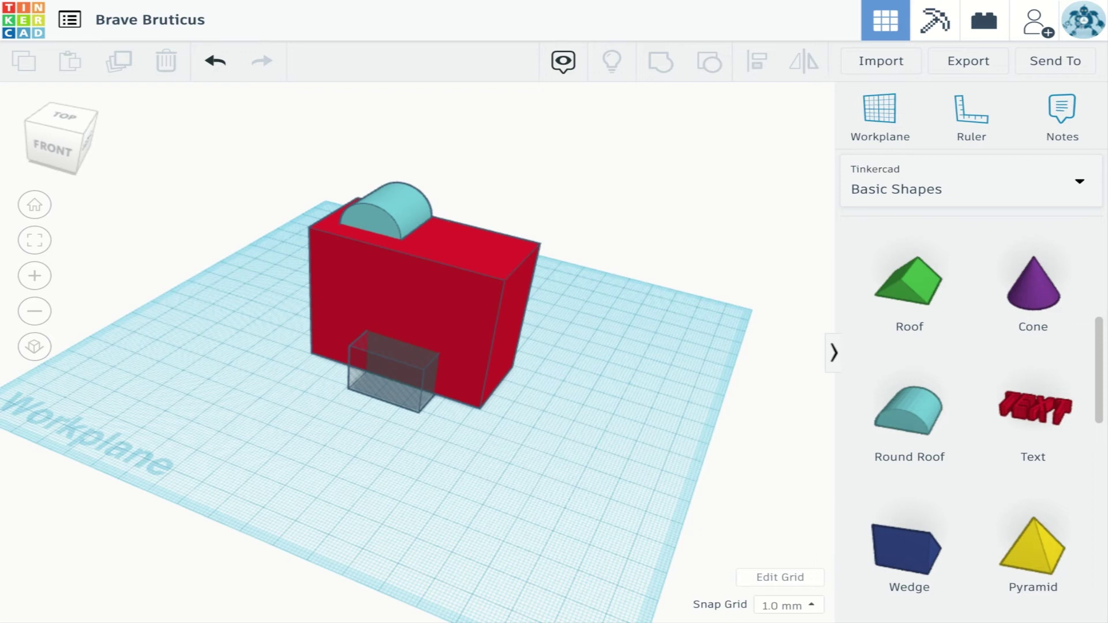
Step: Export everything in the design as an STL file for 3D printing
{"action": "right_click_drag", "start_coordinate": [416, 462], "coordinate": [500, 391]}
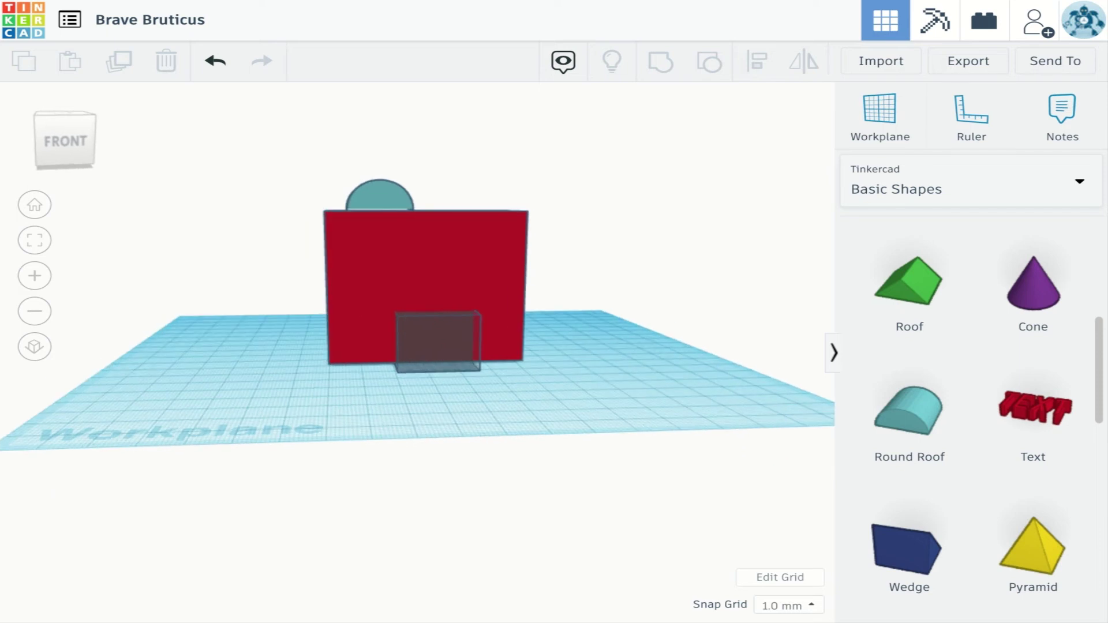
{"action": "left_click", "coordinate": [975, 63]}
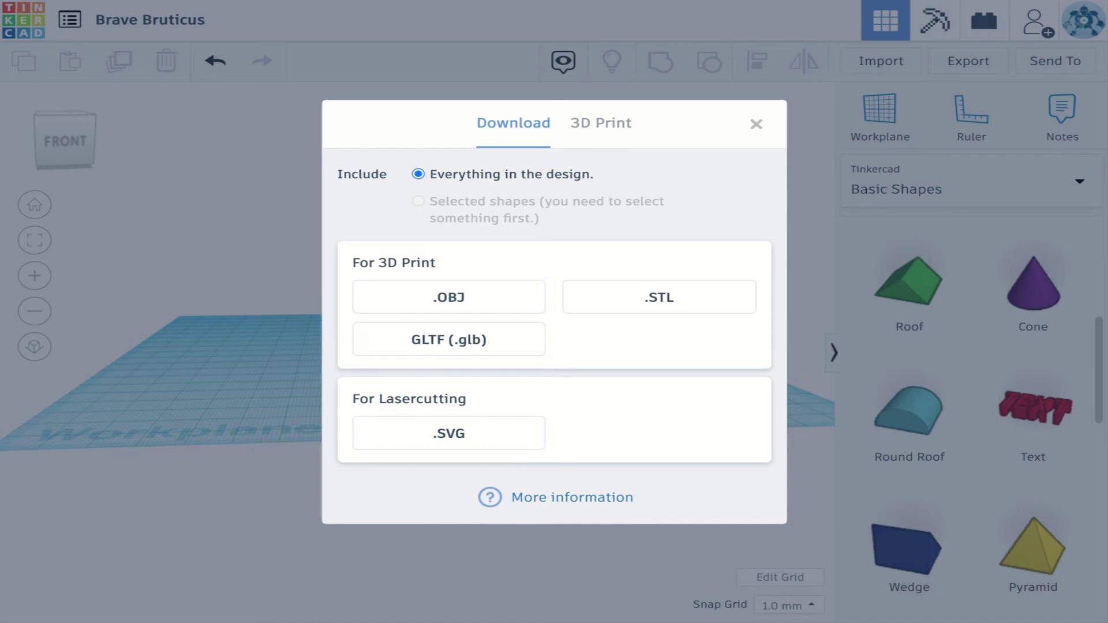
{"action": "left_click", "coordinate": [670, 310]}
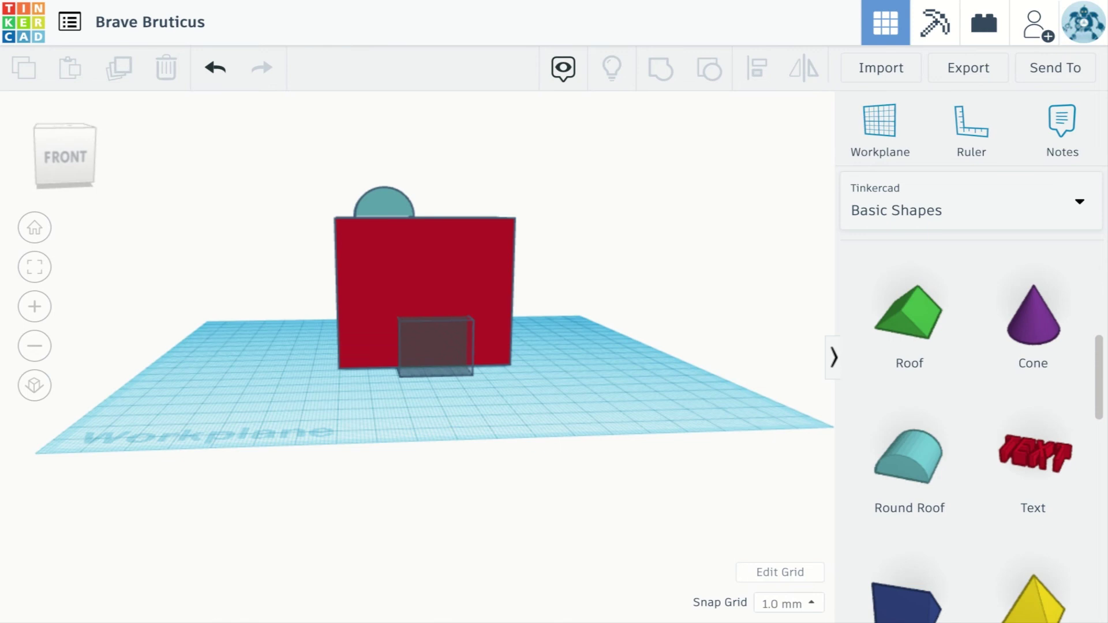
Step: Examine the model from slightly different angles and browse the remaining Basic Shapes down to the star, ring and dice
{"action": "right_click_drag", "start_coordinate": [580, 498], "coordinate": [580, 499]}
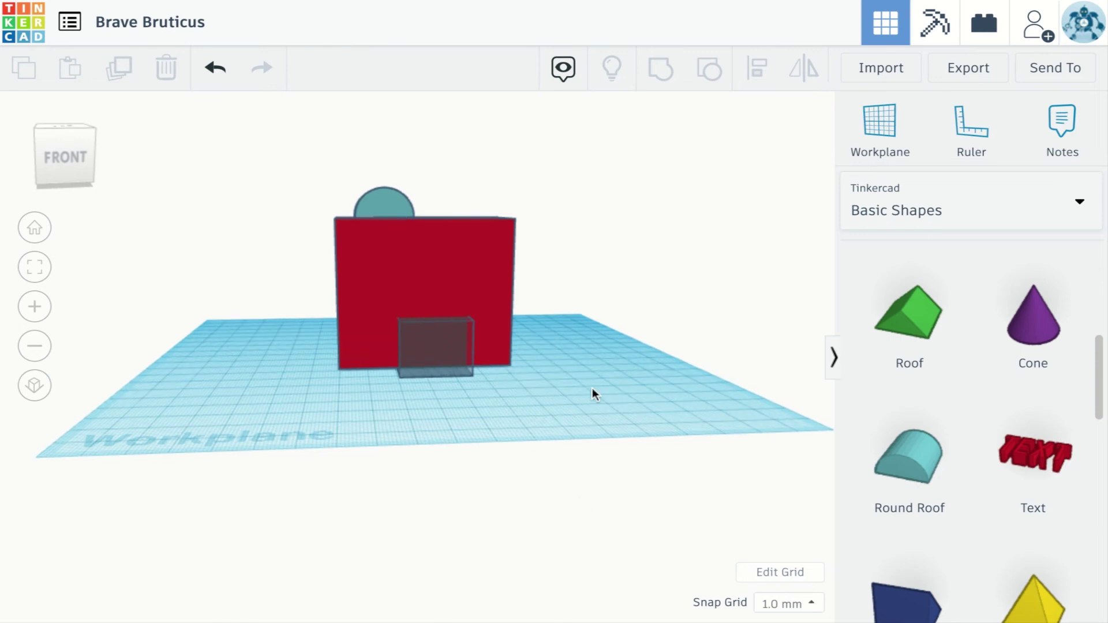
{"action": "right_click_drag", "start_coordinate": [592, 387], "coordinate": [432, 385]}
{"action": "key", "text": "ctrl+Right"}
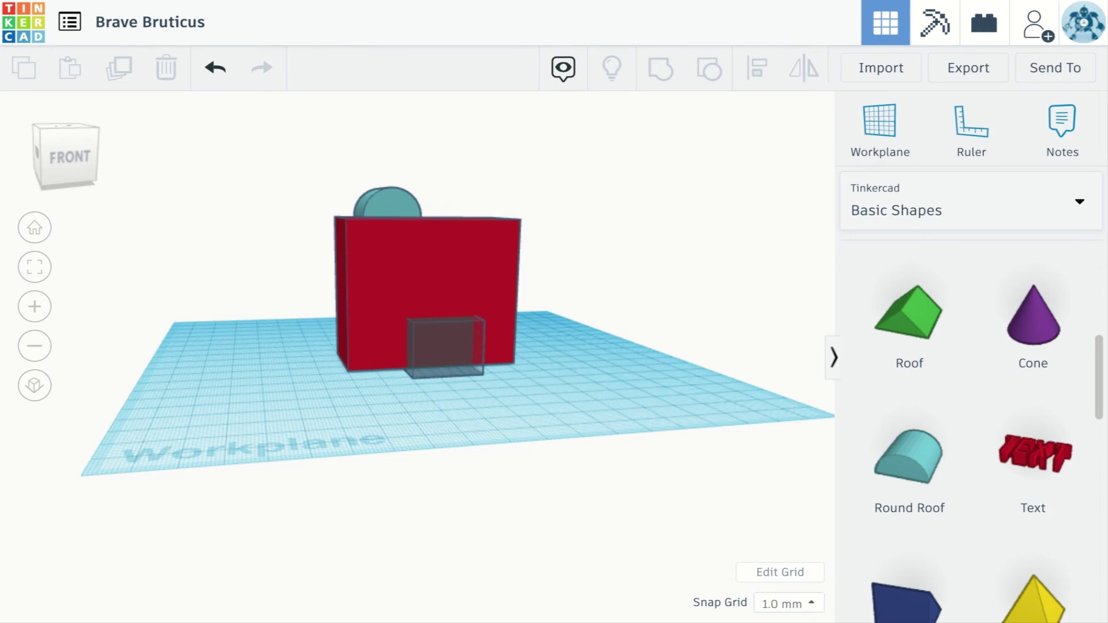
{"action": "right_click_drag", "start_coordinate": [966, 405], "coordinate": [958, 397]}
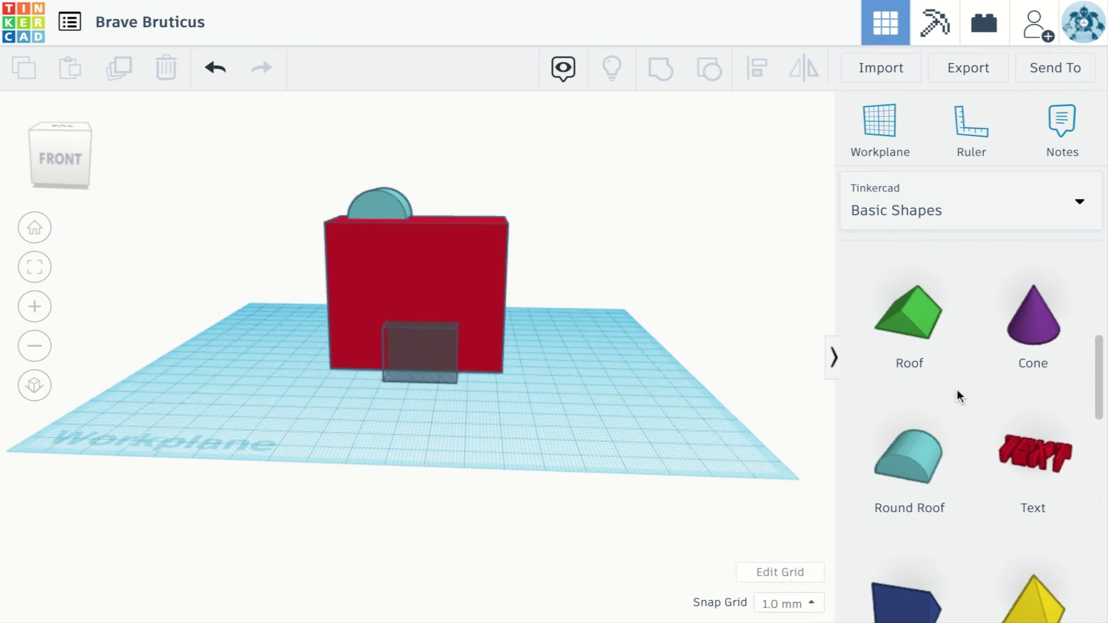
{"action": "scroll", "coordinate": [959, 397], "scroll_direction": "down", "scroll_amount": 3}
{"action": "scroll", "coordinate": [958, 433], "scroll_direction": "down", "scroll_amount": 2}
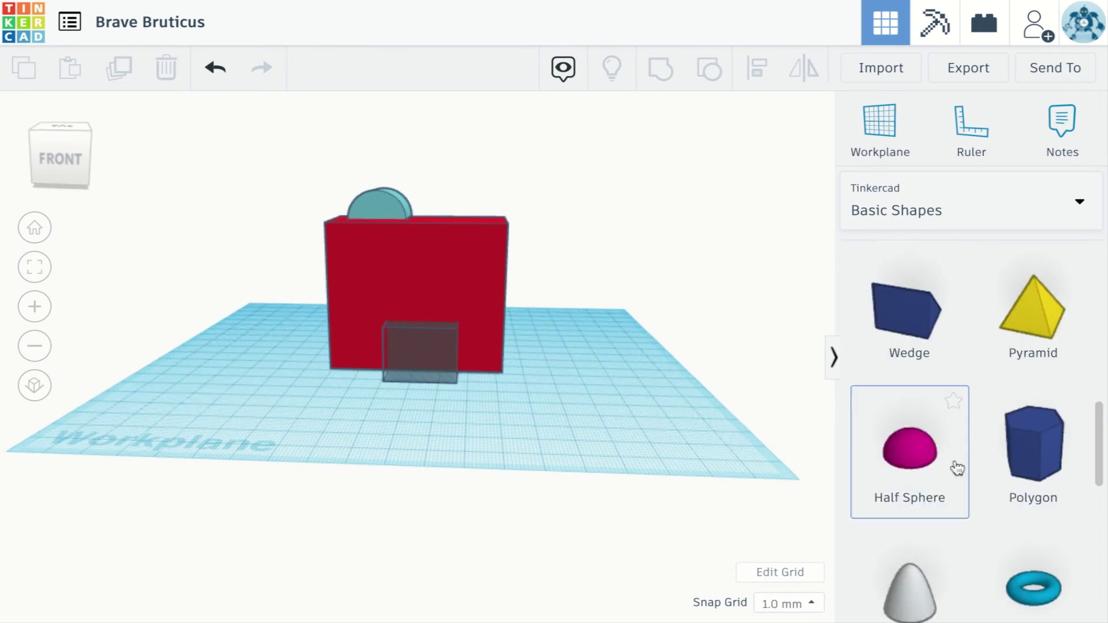
{"action": "scroll", "coordinate": [958, 469], "scroll_direction": "down", "scroll_amount": 4}
{"action": "scroll", "coordinate": [957, 468], "scroll_direction": "down", "scroll_amount": 4}
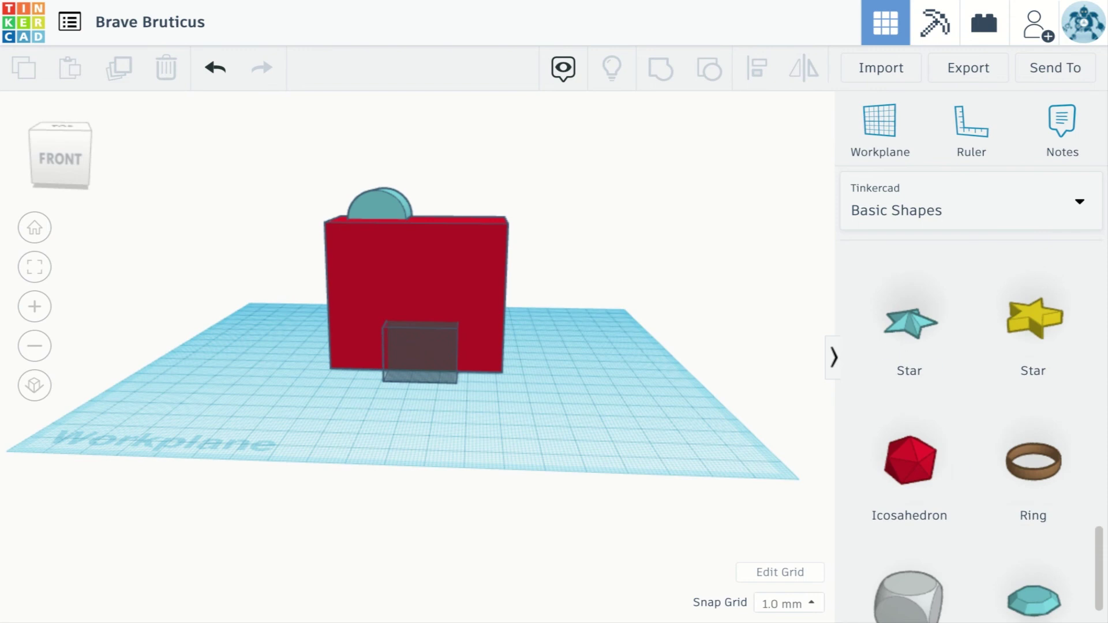
{"action": "scroll", "coordinate": [958, 468], "scroll_direction": "down", "scroll_amount": 1}
Step: Look through the available shape categories, including generators, circuits and printables, and return to Basic Shapes
{"action": "left_click", "coordinate": [1079, 202]}
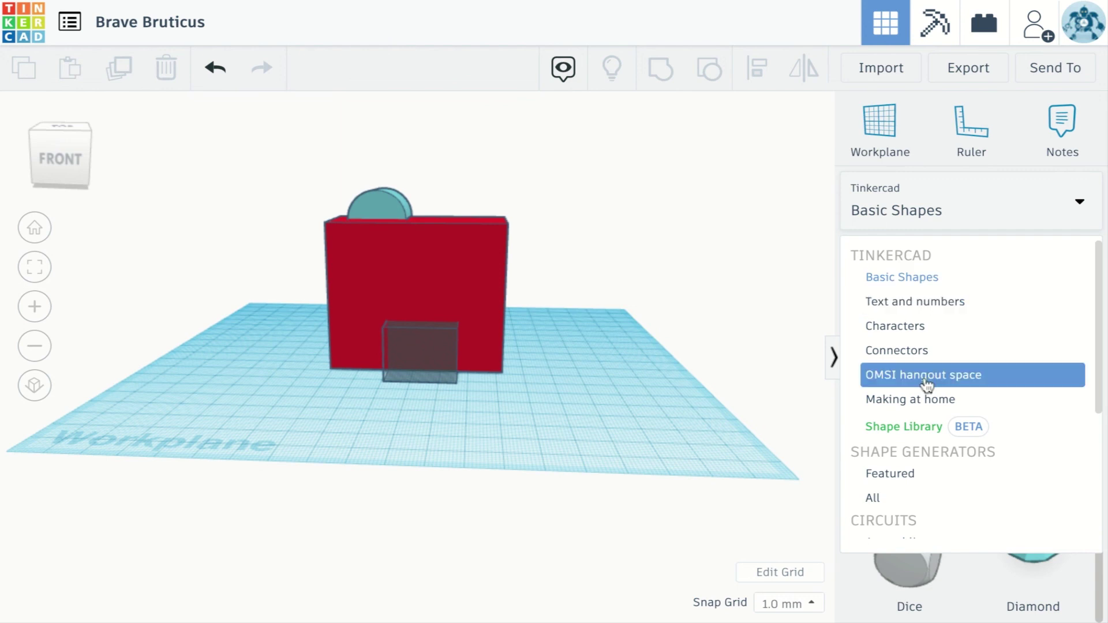
{"action": "scroll", "coordinate": [906, 490], "scroll_direction": "down", "scroll_amount": 1}
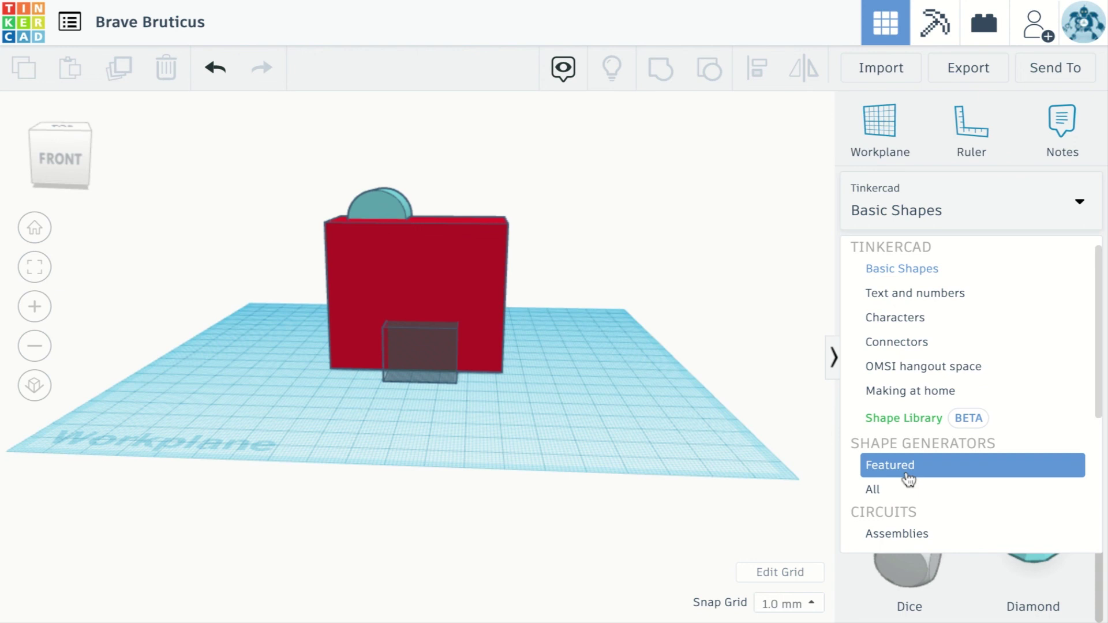
{"action": "scroll", "coordinate": [908, 479], "scroll_direction": "down", "scroll_amount": 3}
{"action": "scroll", "coordinate": [909, 479], "scroll_direction": "down", "scroll_amount": 1}
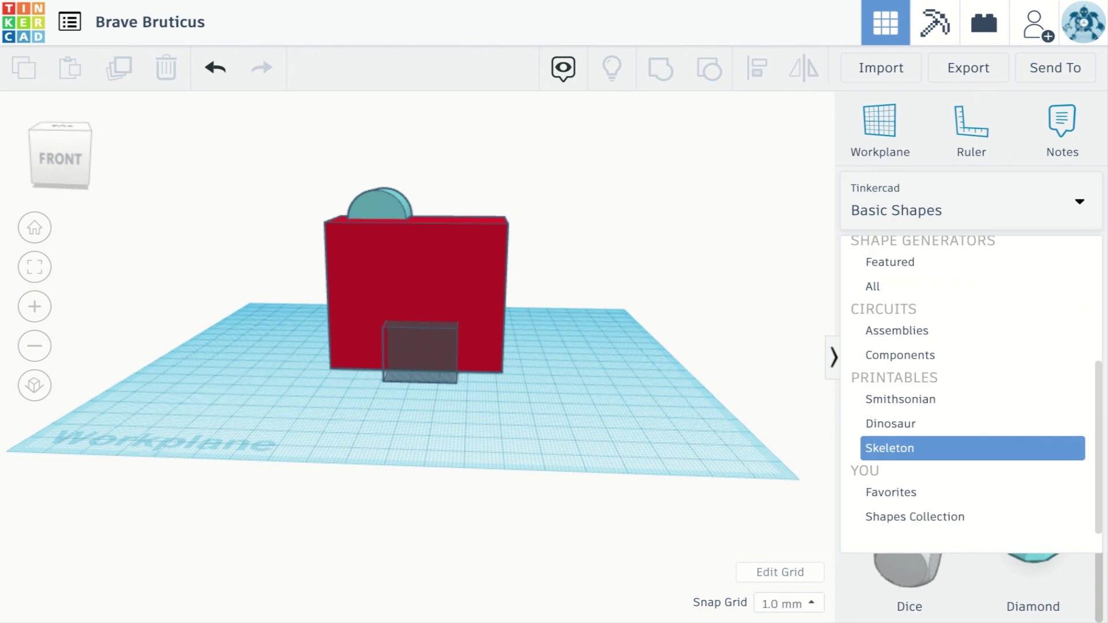
{"action": "scroll", "coordinate": [958, 393], "scroll_direction": "up", "scroll_amount": 3}
{"action": "scroll", "coordinate": [909, 460], "scroll_direction": "up", "scroll_amount": 2}
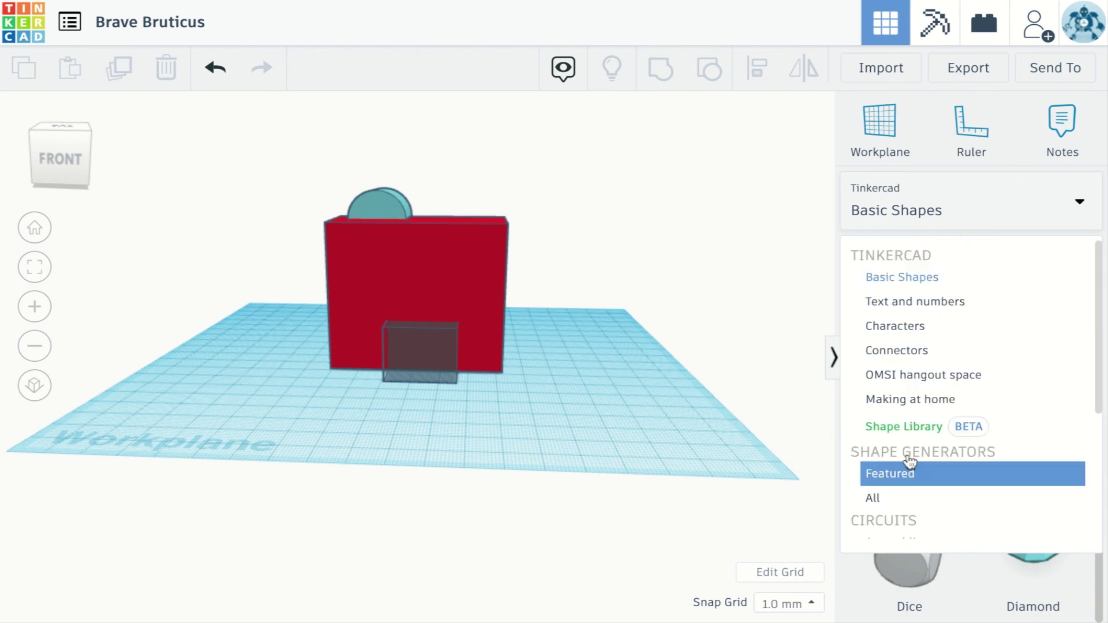
{"action": "left_click", "coordinate": [923, 280]}
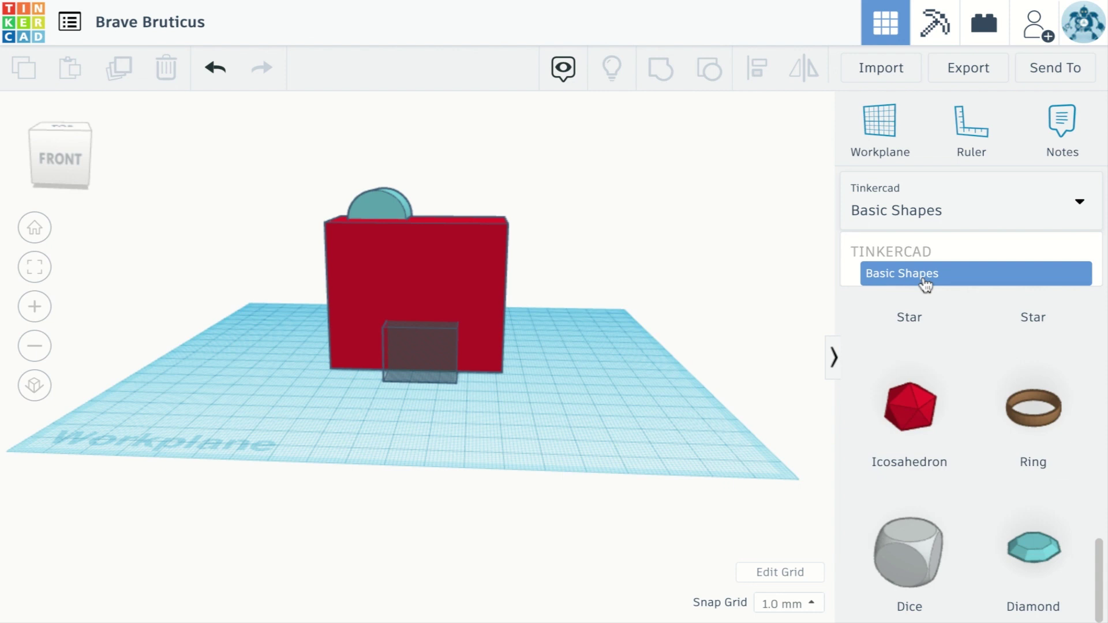
Step: Add the solid turquoise five-point star to the workplane beside the right side of the red block
{"action": "left_click", "coordinate": [911, 280]}
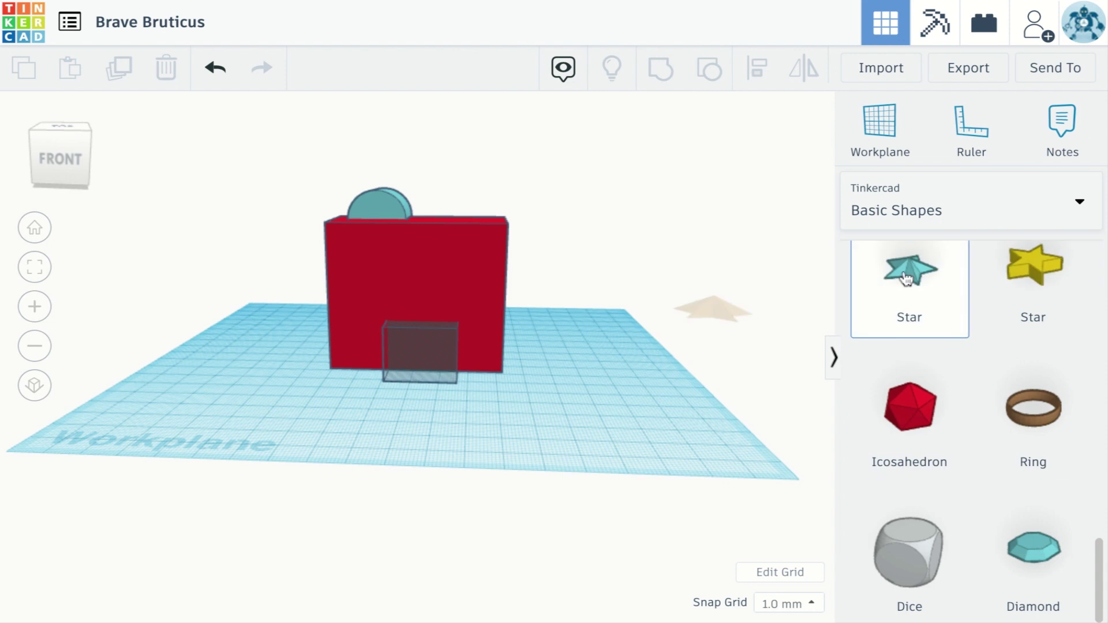
{"action": "left_click", "coordinate": [579, 392]}
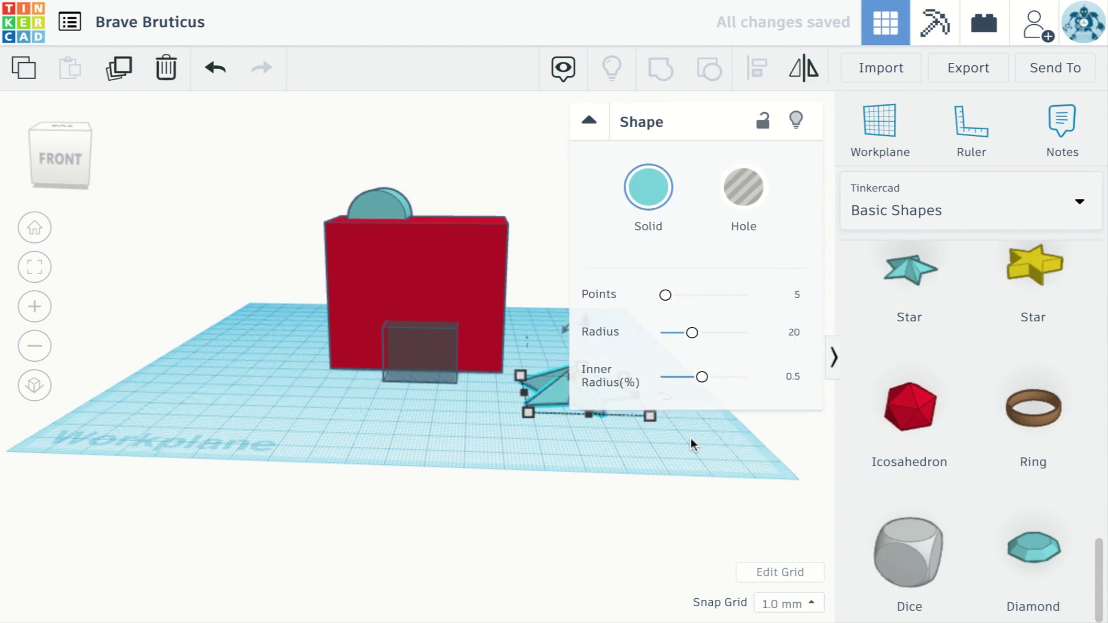
{"action": "scroll", "coordinate": [693, 444], "scroll_direction": "up", "scroll_amount": 2}
{"action": "scroll", "coordinate": [694, 444], "scroll_direction": "down", "scroll_amount": 1}
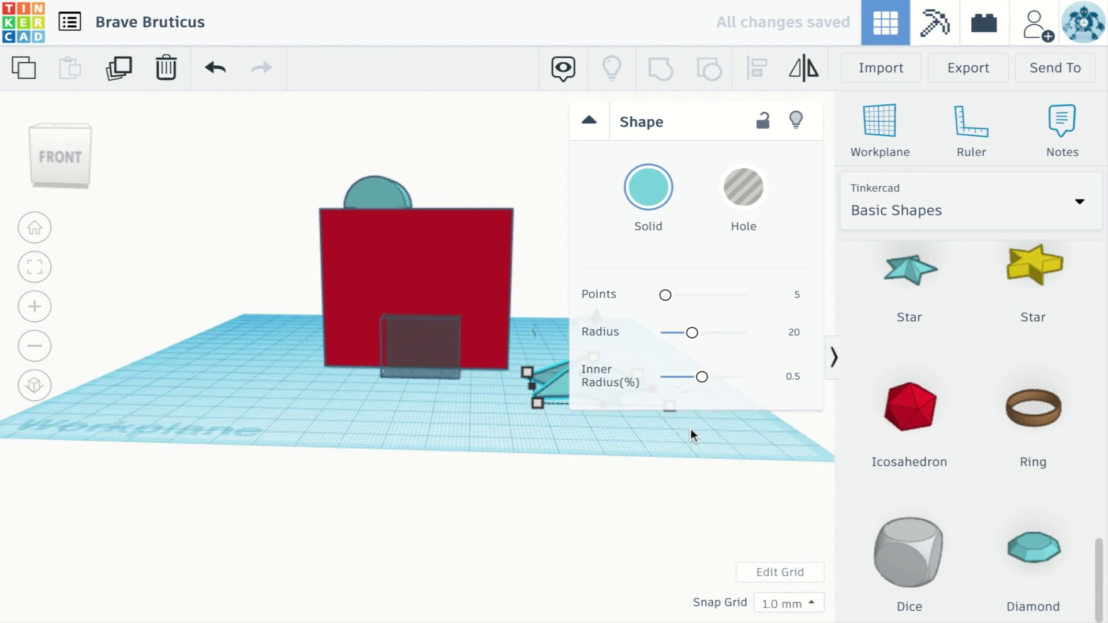
{"action": "scroll", "coordinate": [693, 450], "scroll_direction": "down", "scroll_amount": 2}
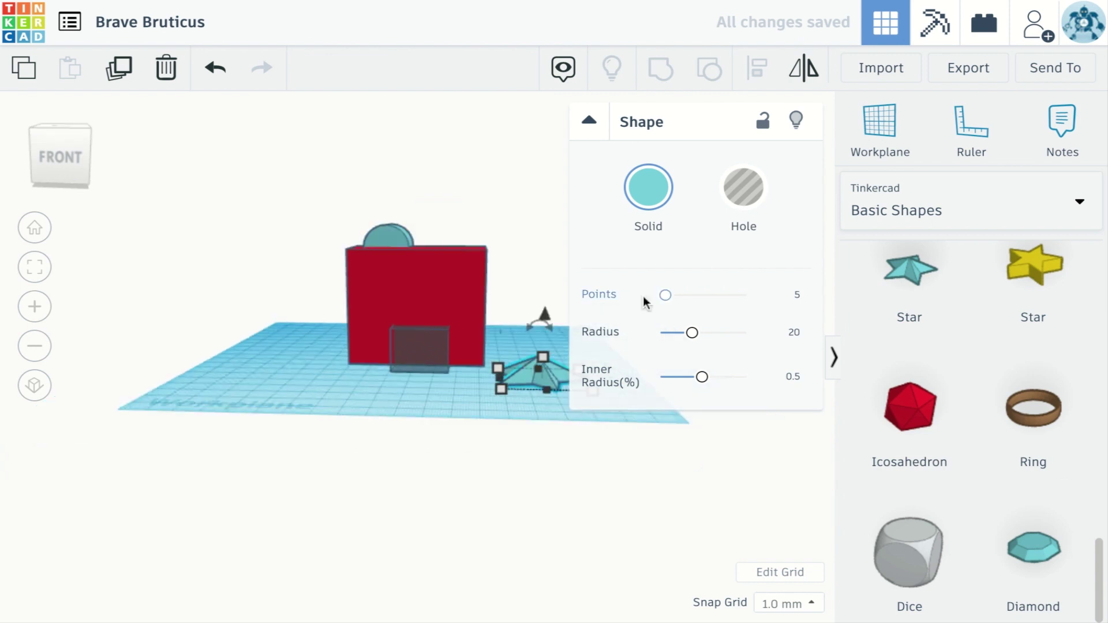